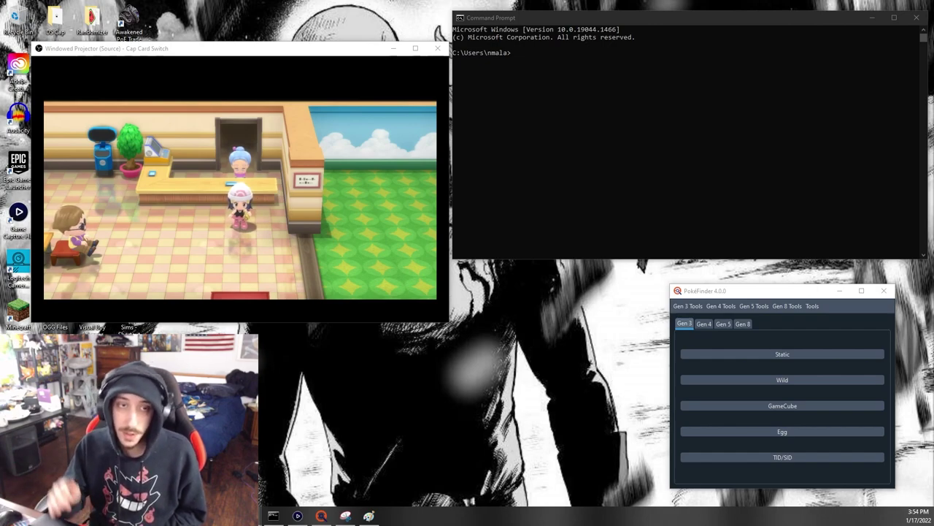
Open PokéFinder's IV Calculator and place it below the Command Prompt window, clear of the game capture
left_click(811, 305)
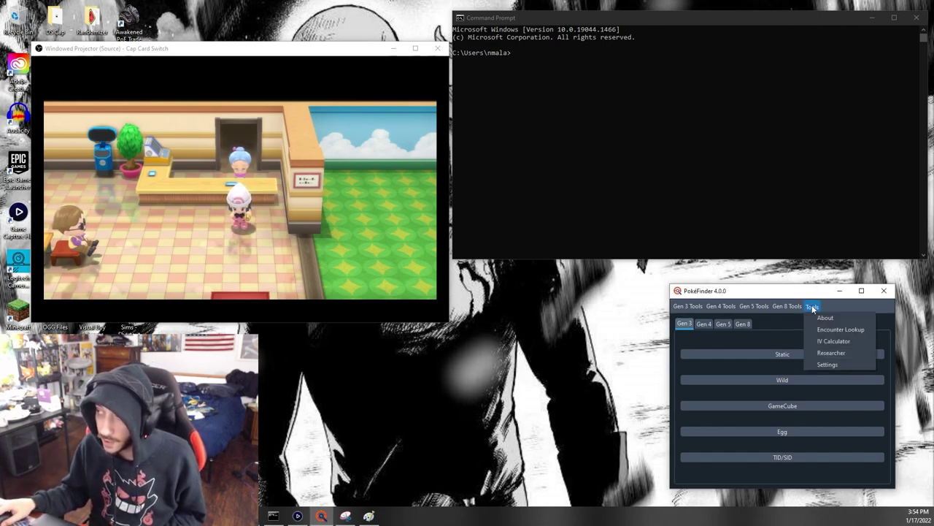
left_click(830, 341)
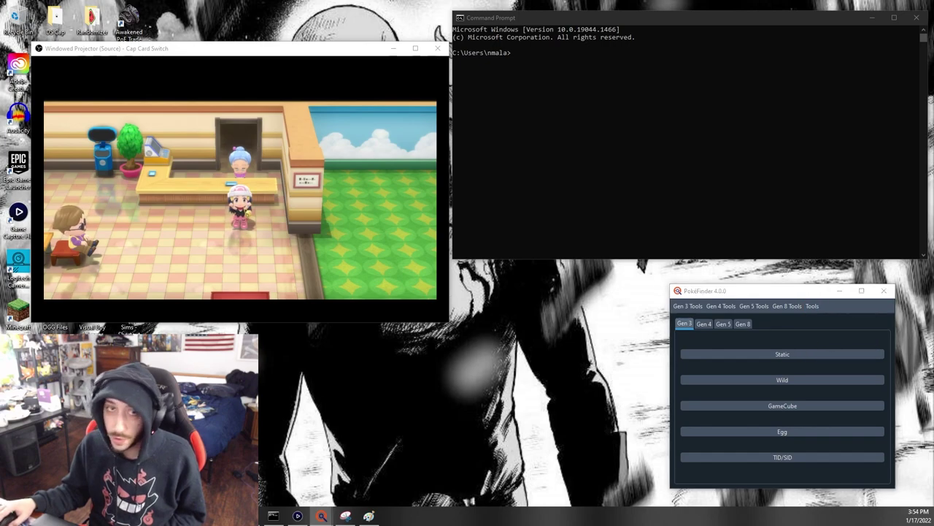
left_click_drag(389, 221, 524, 221)
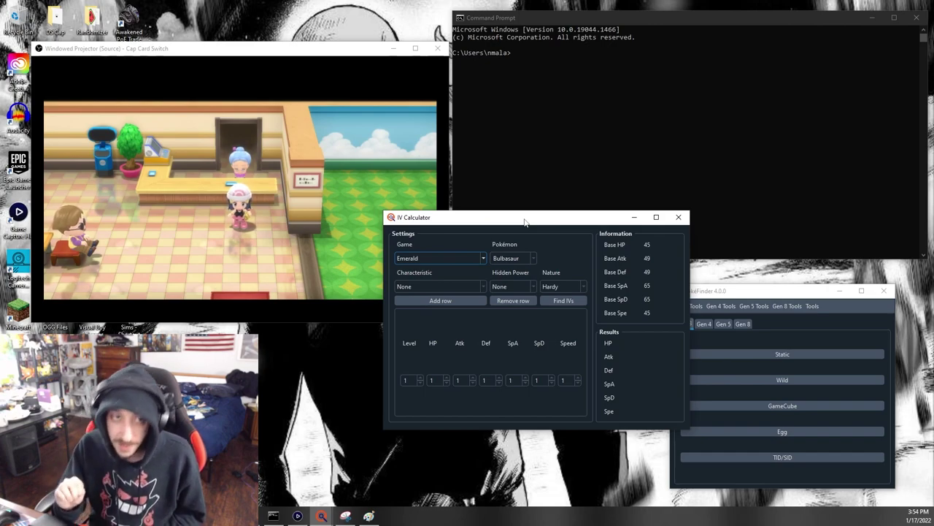
left_click_drag(524, 221, 592, 272)
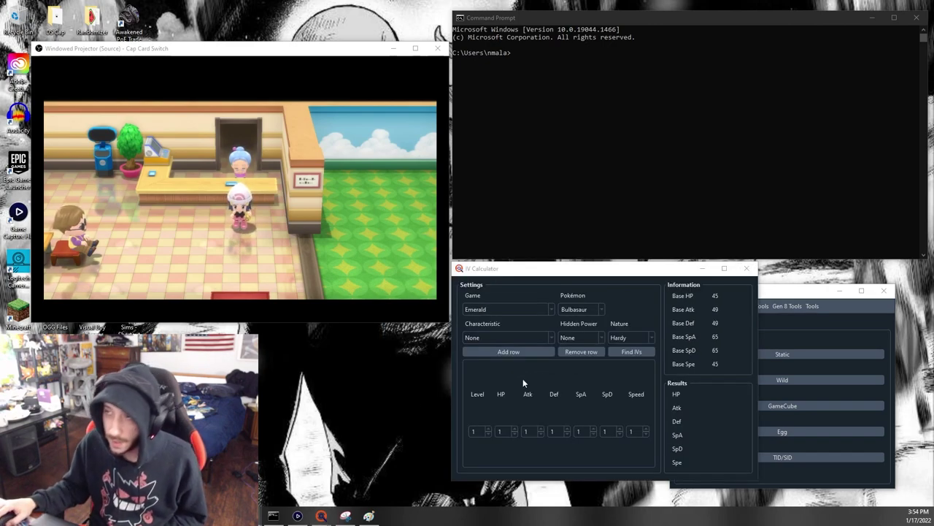
Set the IV Calculator's game to Brilliant Diamond/Shining Pearl and the Pokémon to Ditto
left_click(511, 310)
scroll(504, 376, "down", 2)
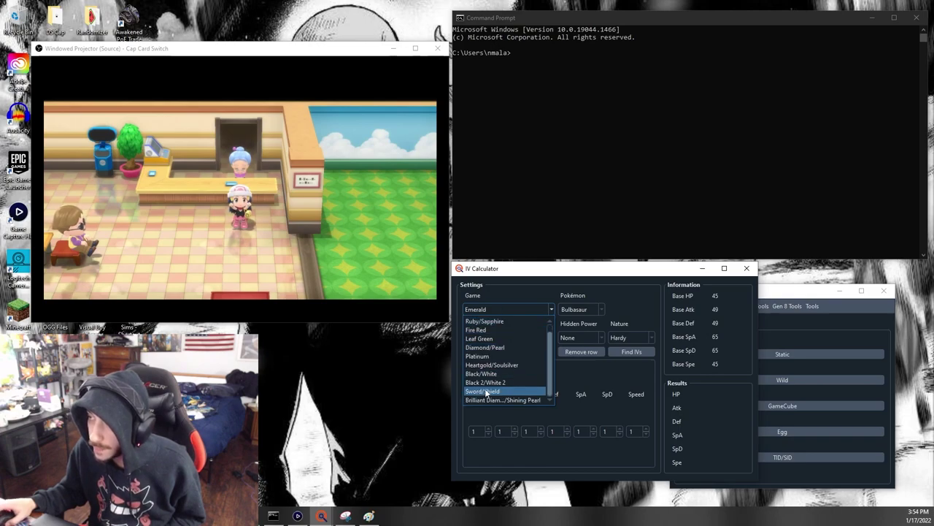
left_click(489, 401)
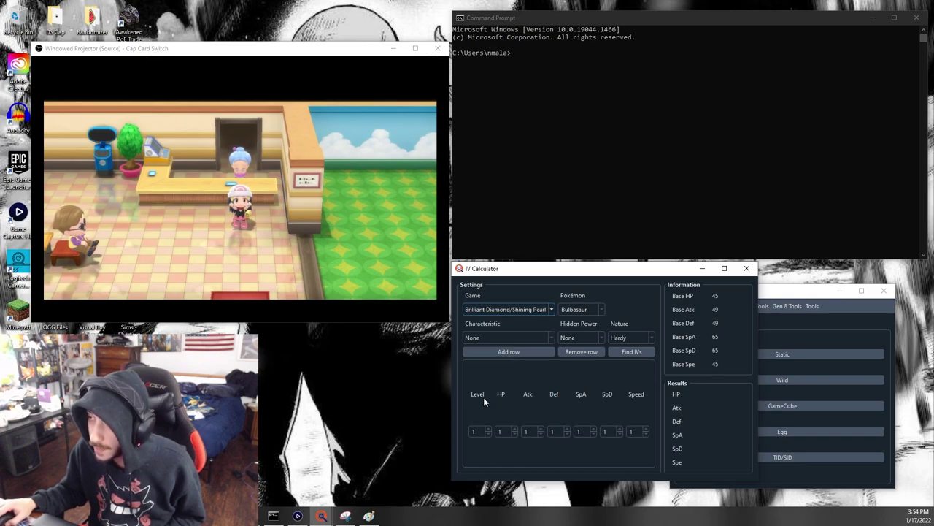
left_click(600, 310)
type("ditto")
key("Return")
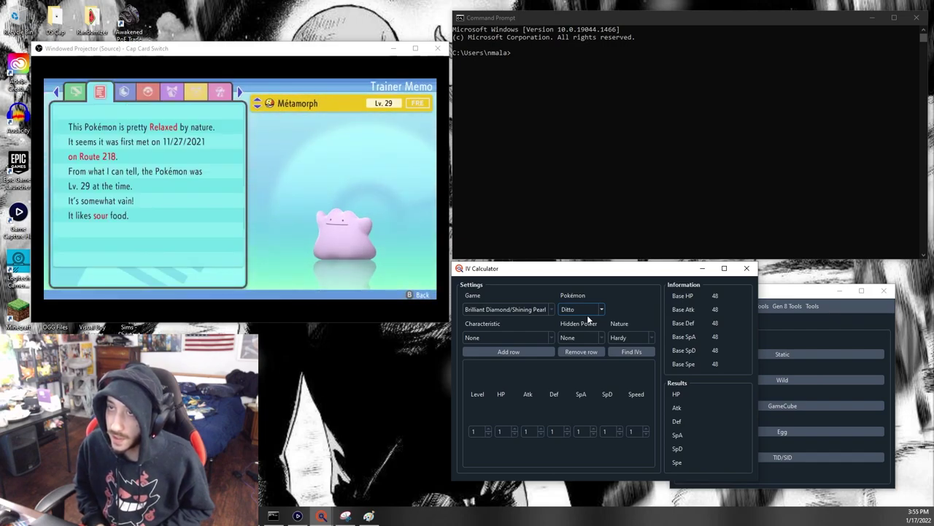
Set Ditto's nature to Relaxed and its characteristic to Somewhat vain in the IV Calculator
left_click(648, 336)
key("Down")
key("Down")
key("Down")
key("Down")
key("Down")
key("Down")
key("Down")
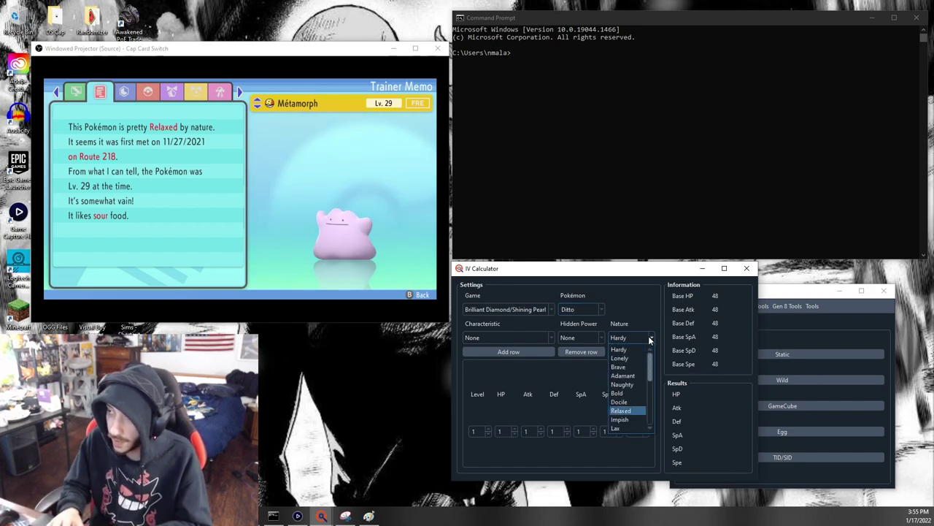
key("Return")
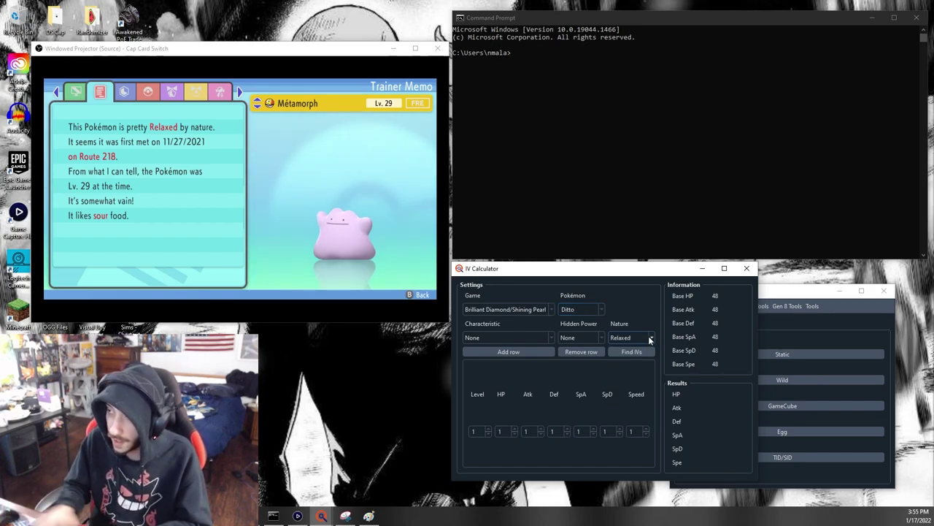
left_click(551, 338)
scroll(524, 387, "down", 6)
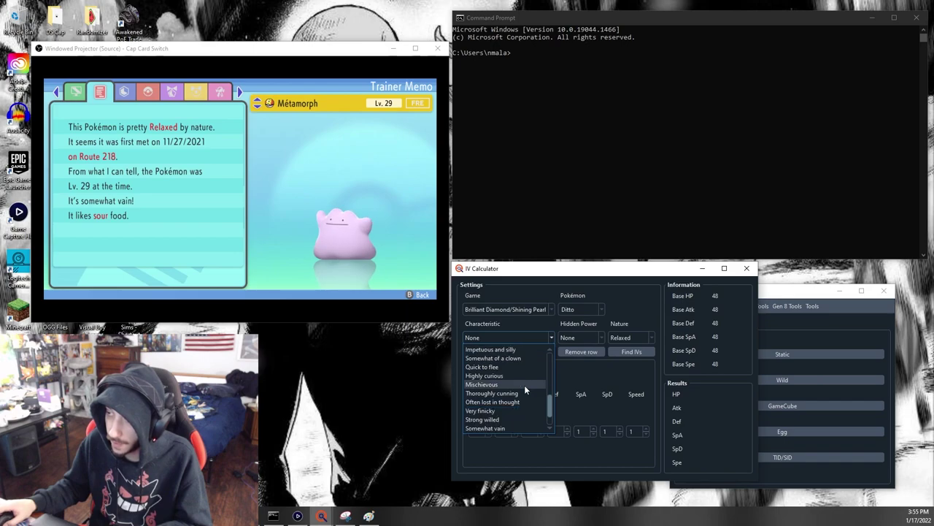
left_click(517, 425)
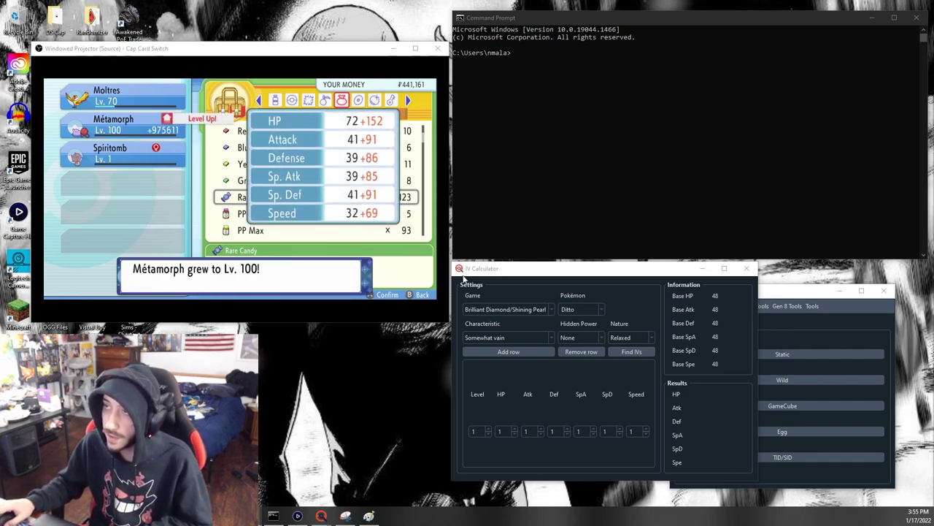
Enter level 100 with HP 224, Atk 132, Def 125, SpA 124, SpD 132 and Speed 101, and calculate Ditto's IVs
left_click(474, 431)
type("00")
key("Tab")
type("224")
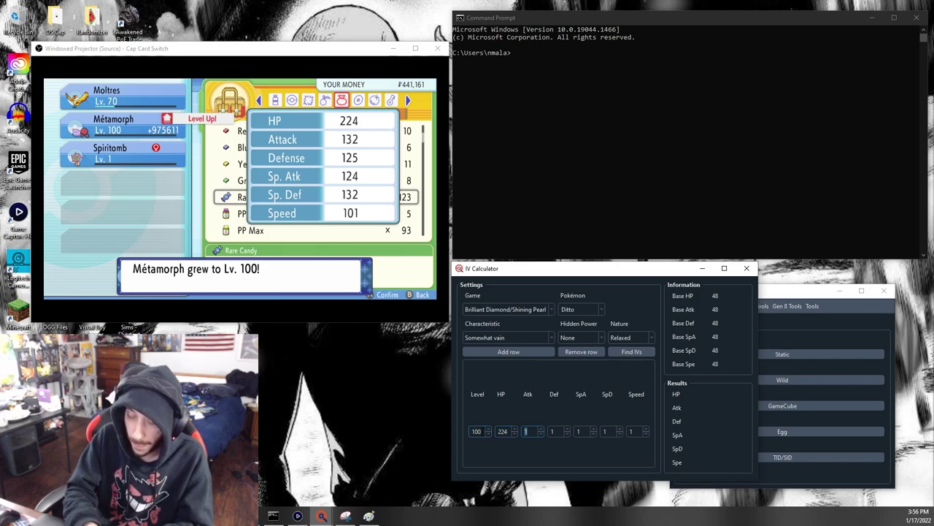
type("132")
type("1")
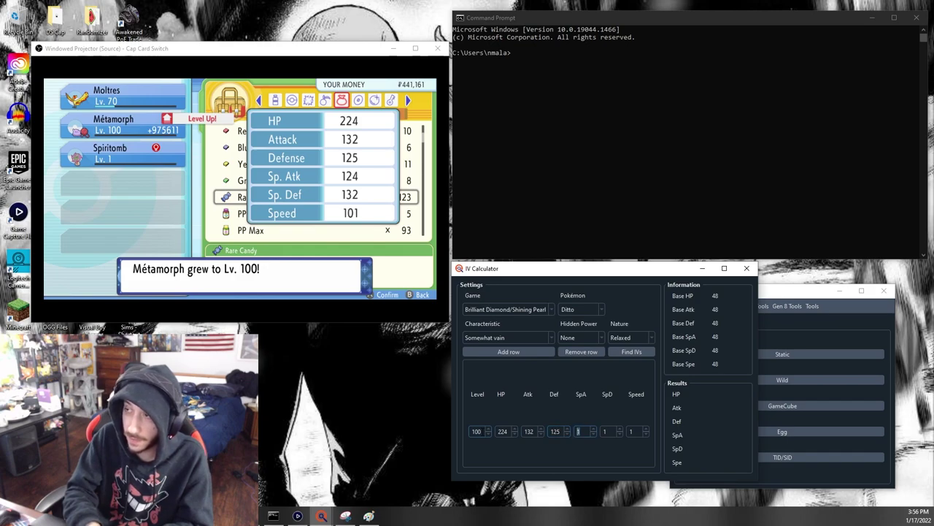
type("124")
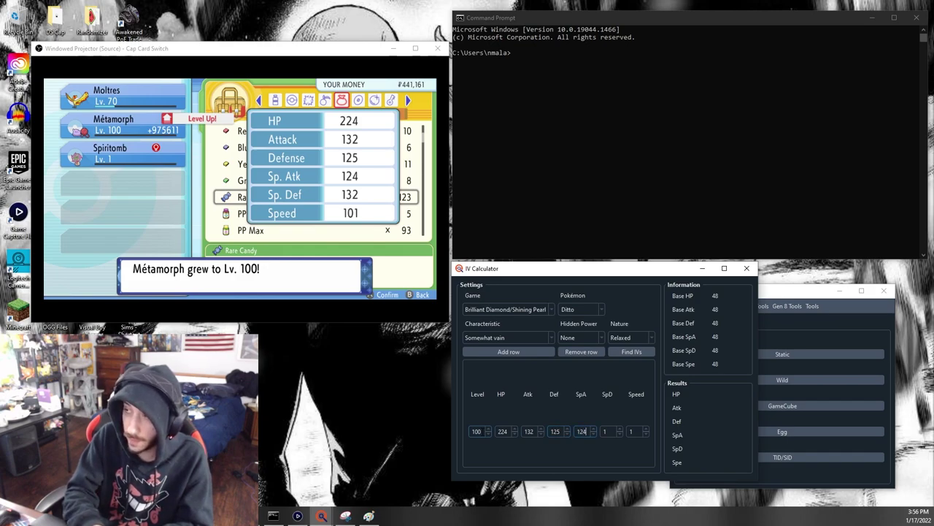
type("132")
key("Tab")
type("101")
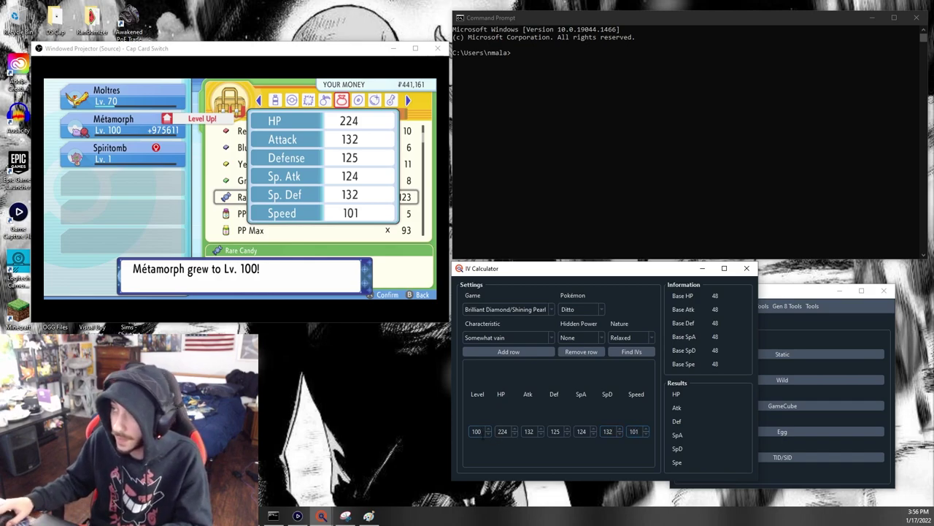
left_click(632, 352)
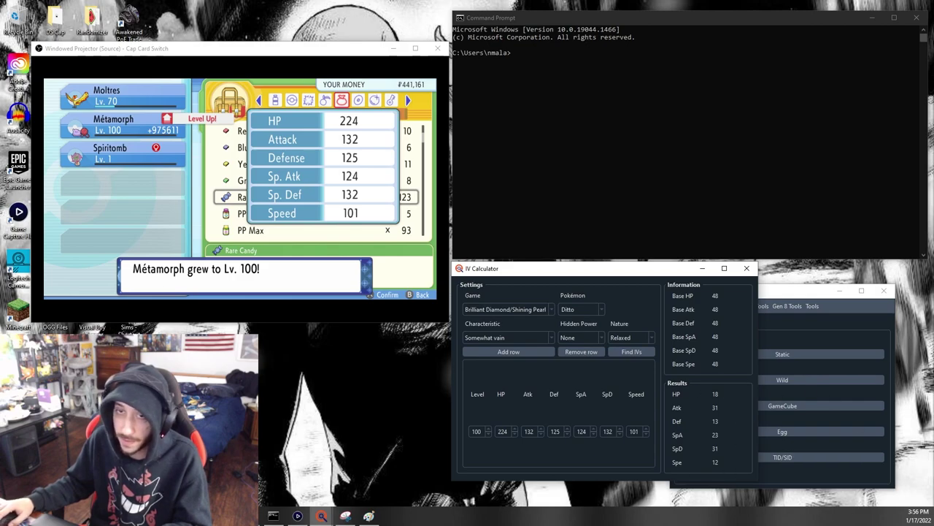
Return to the main PokéFinder window and open the Gen 8 egg tool
key("alt+Tab")
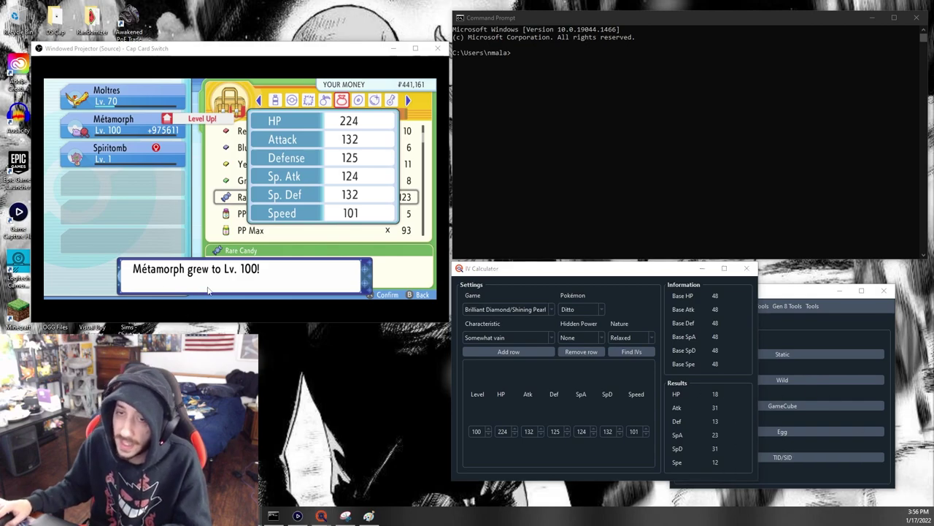
left_click(797, 295)
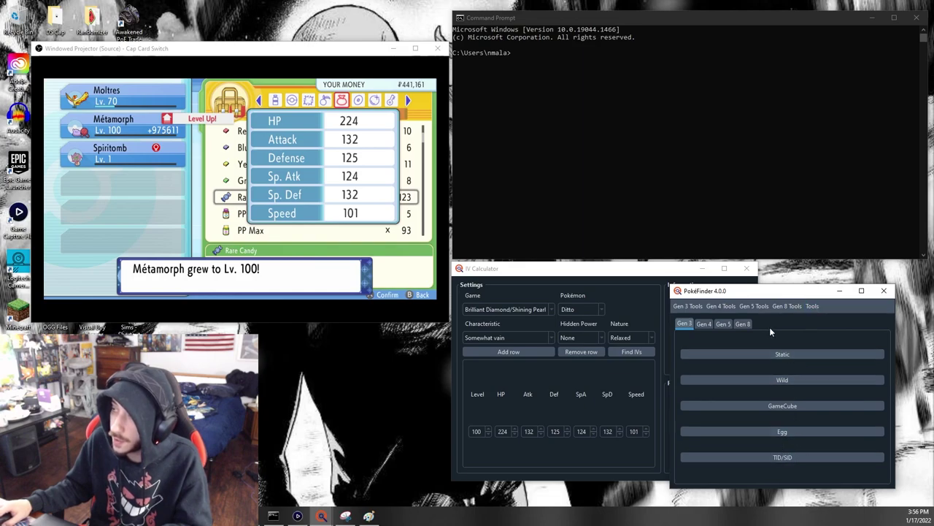
left_click(743, 325)
left_click(785, 441)
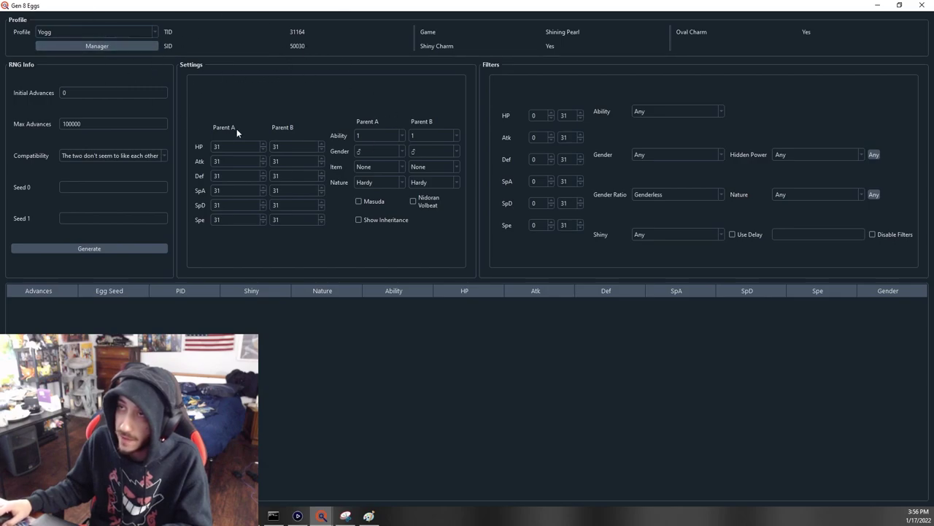
Set Parent A to gender Ditto, item Destiny Knot and nature Relaxed, and enable Masuda
left_click(376, 149)
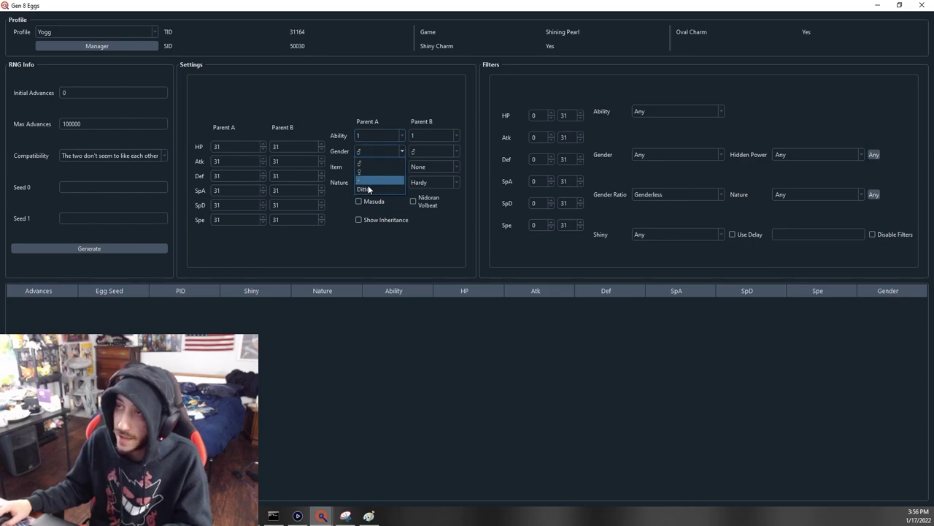
left_click(366, 190)
left_click(374, 168)
left_click(373, 197)
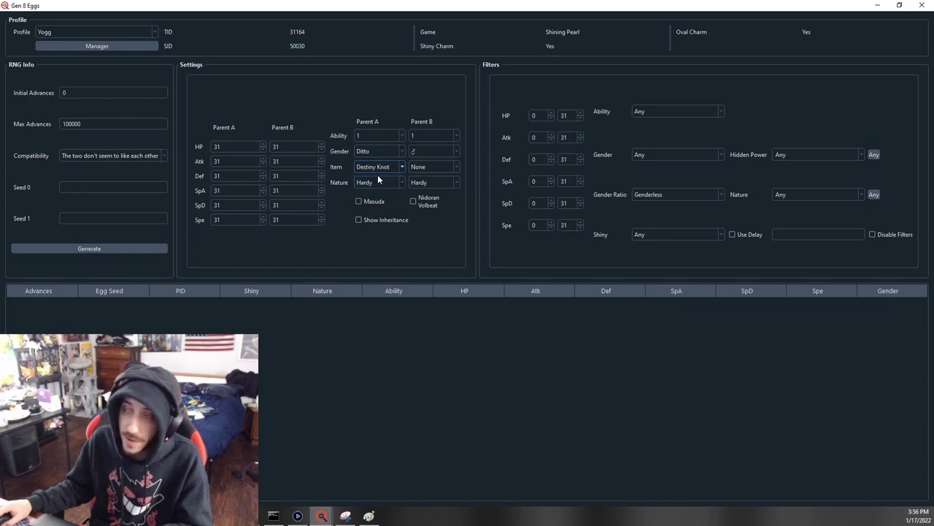
left_click(377, 182)
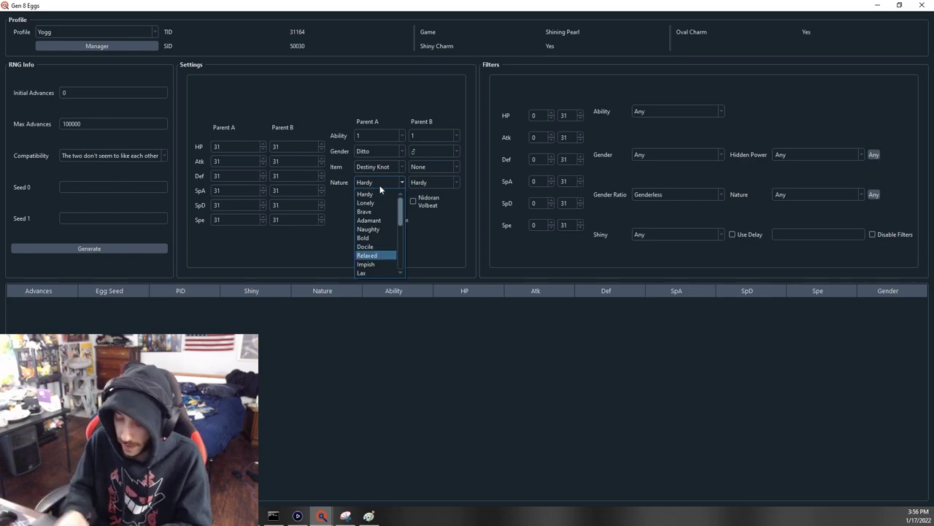
key("Return")
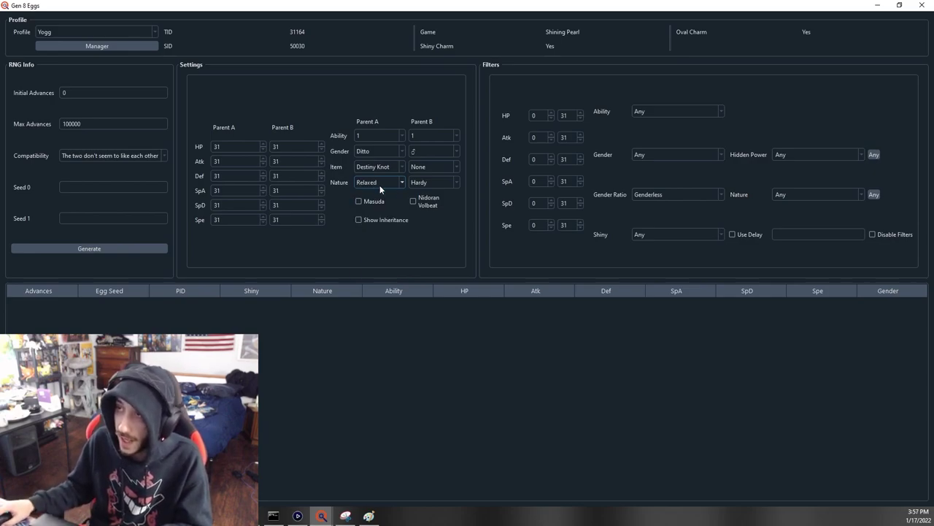
left_click(365, 203)
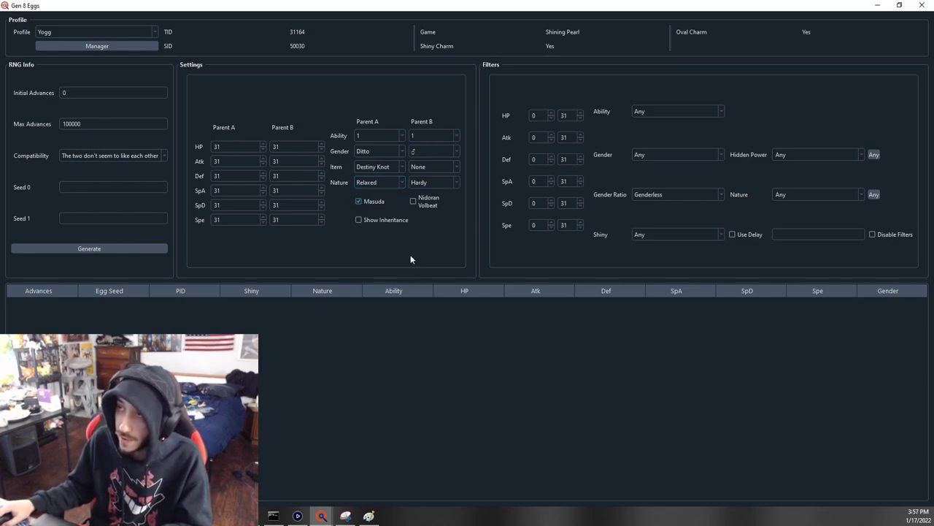
Bring the IV Calculator in front of the egg settings and read Ditto's calculated IVs
key("alt+Tab")
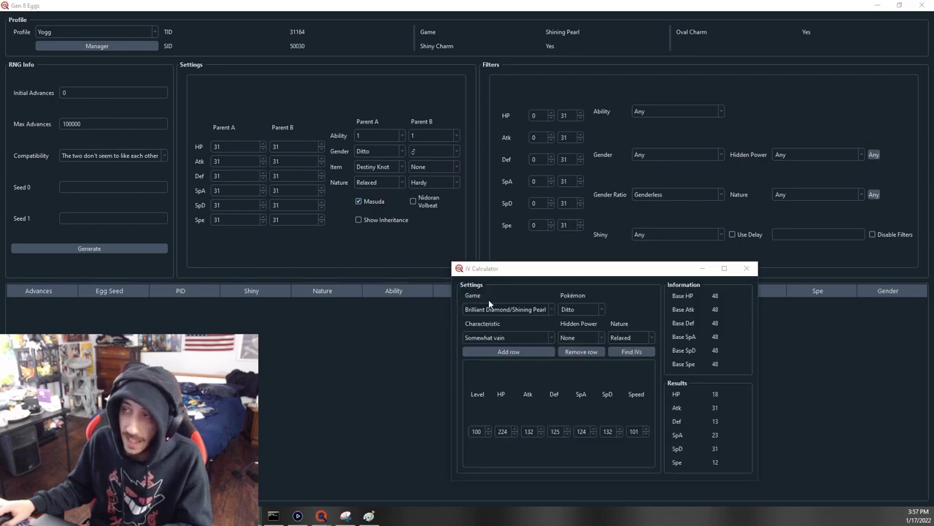
left_click_drag(474, 268, 473, 108)
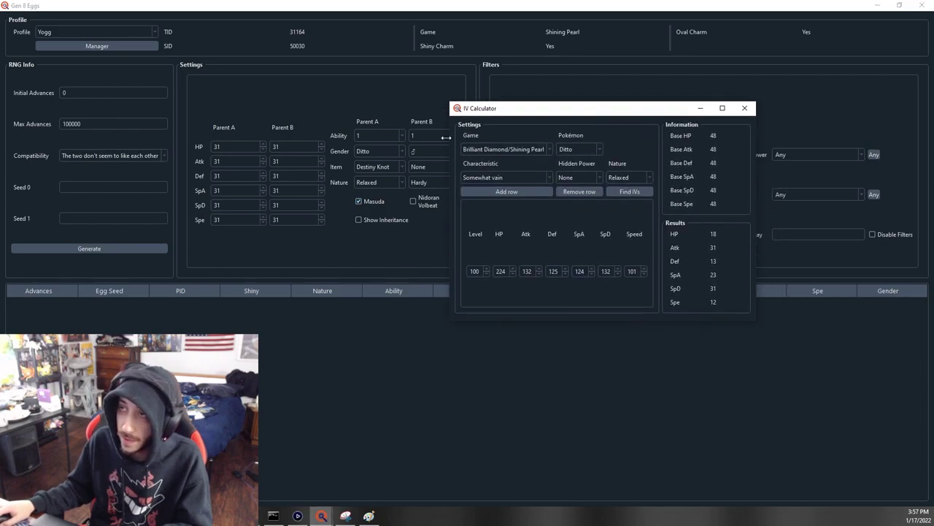
key("alt+Tab")
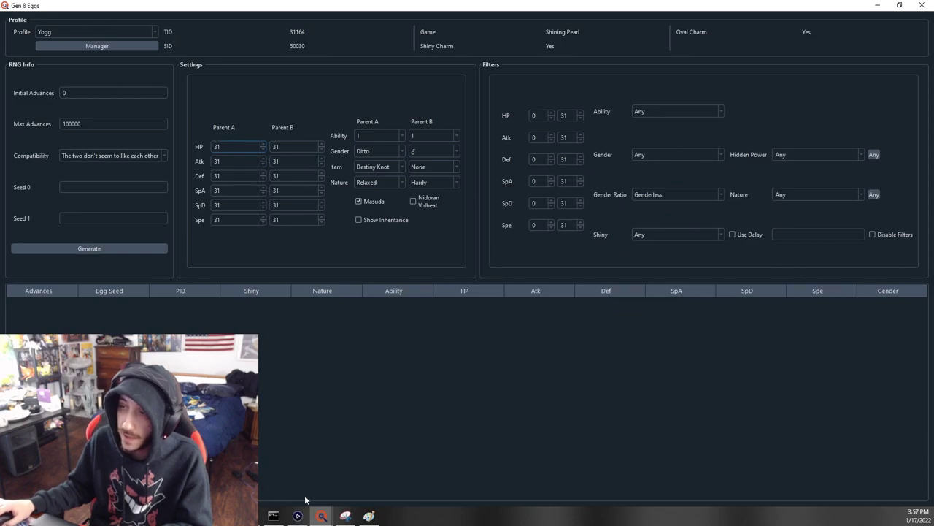
left_click(321, 516)
left_click(313, 475)
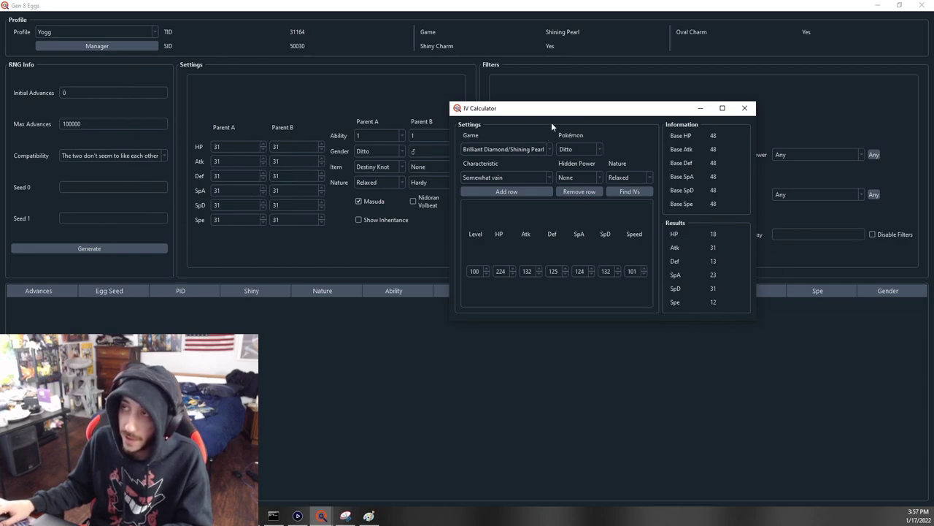
left_click_drag(548, 108, 222, 116)
Set Parent A's IVs in the egg settings to HP 18, Def 13, SpA 23 and Spe 12, keeping Atk and SpD at 31
key("alt+Tab")
double_click(233, 145)
key("BackSpace")
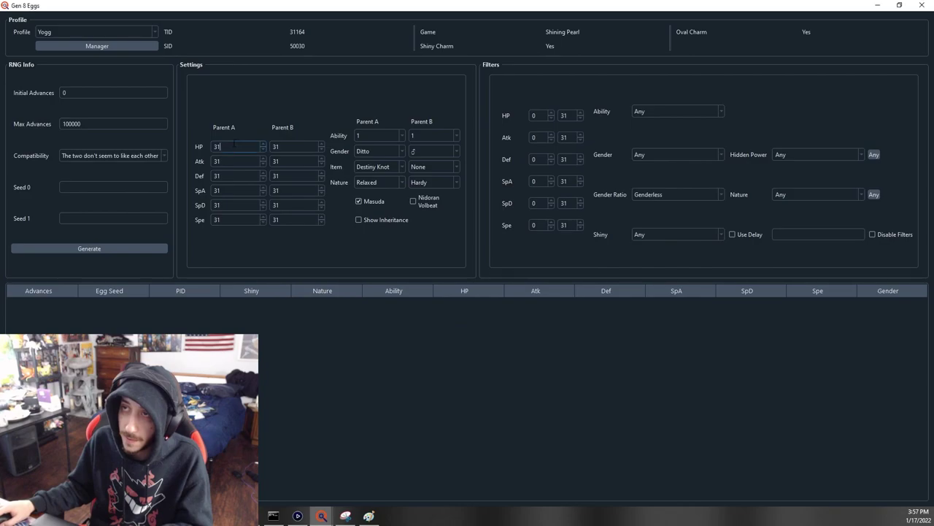
type("18")
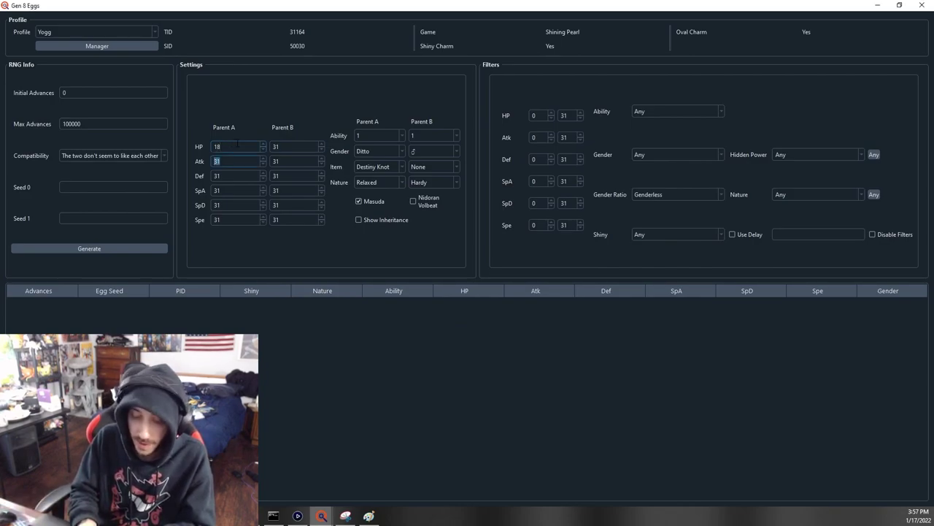
key("Tab")
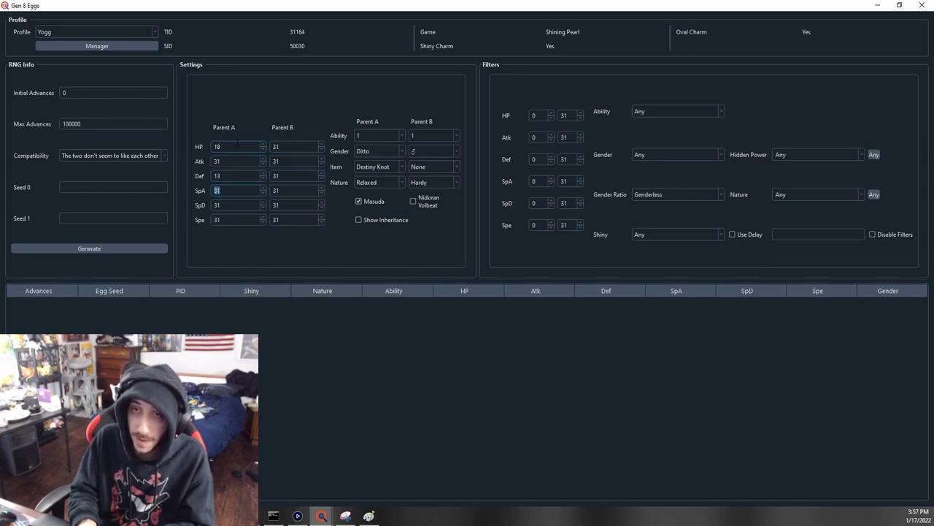
key("Tab")
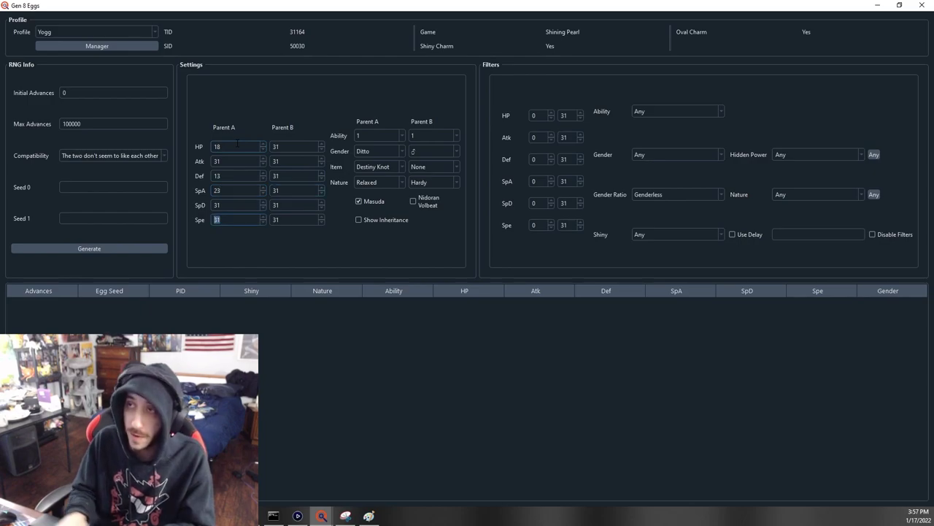
type("12")
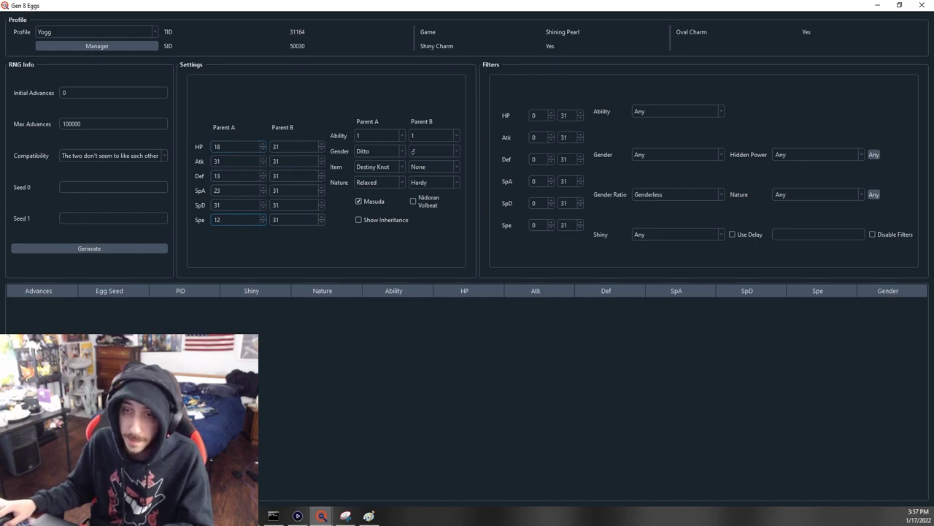
Bring the IV Calculator beside the game's Trainer Memo view and set its Pokémon to Spiritomb
key("alt+F4")
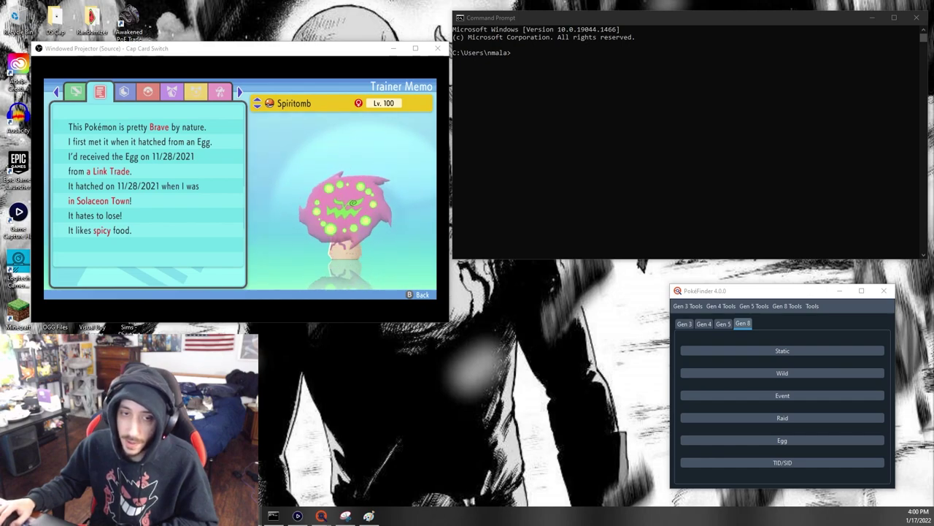
left_click_drag(933, 217, 617, 208)
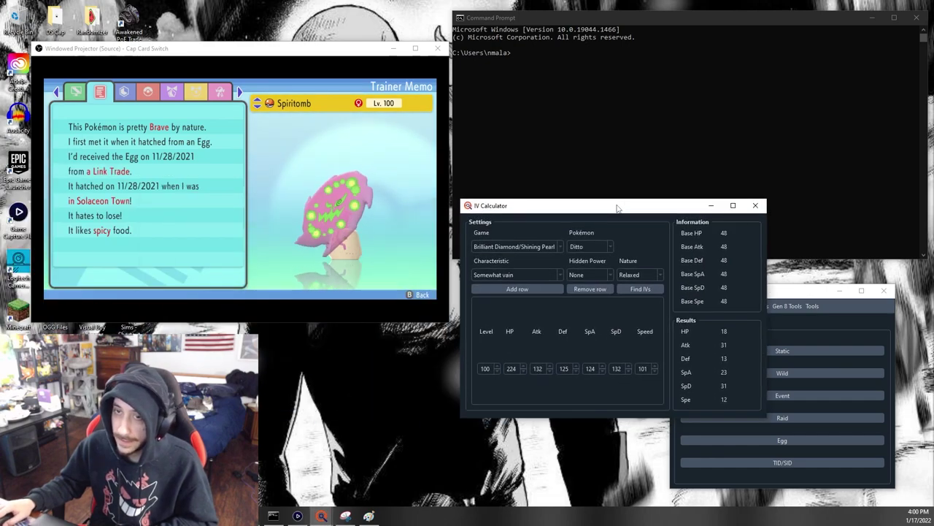
left_click(612, 247)
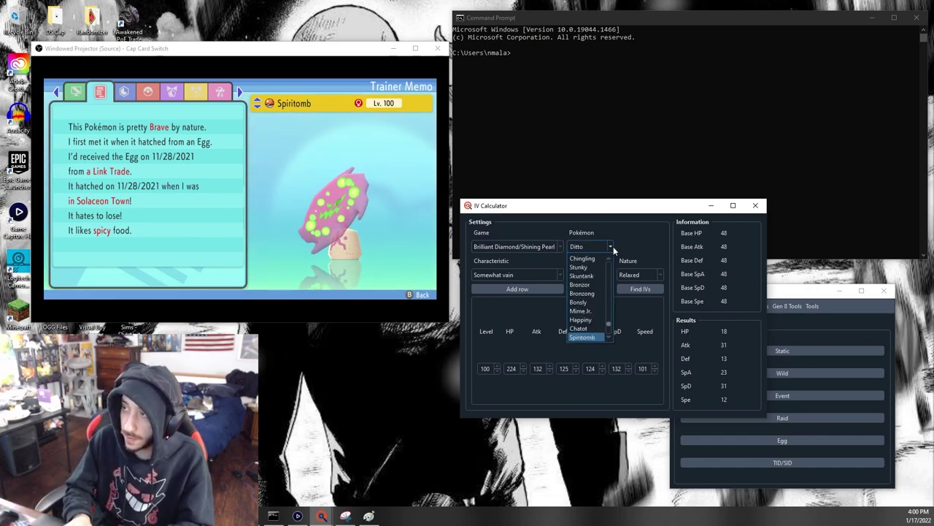
type("Spiritomb")
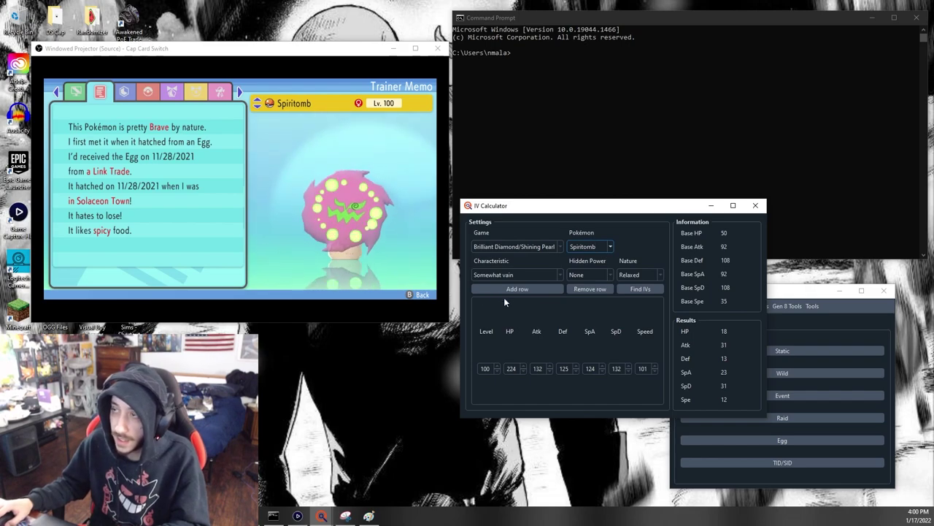
Set Spiritomb's characteristic to Hates to lose and its nature to Brave in the IV Calculator
left_click(559, 274)
scroll(528, 319, "up", 6)
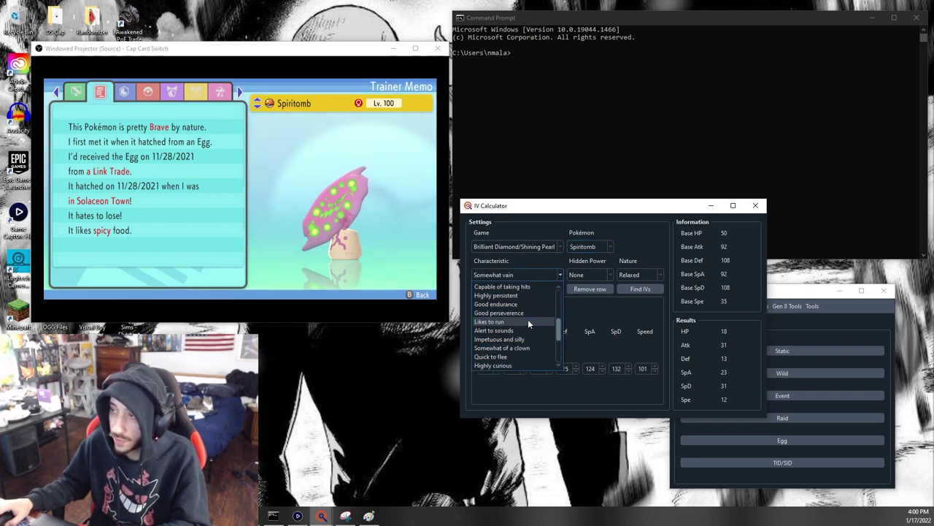
left_click_drag(560, 303, 560, 358)
left_click(514, 355)
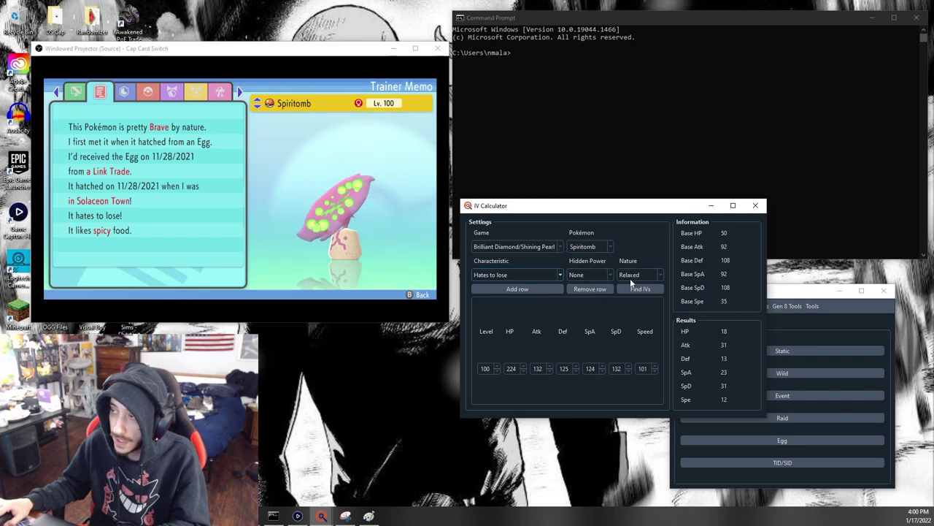
left_click(658, 275)
scroll(659, 277, "up", 3)
left_click(658, 276)
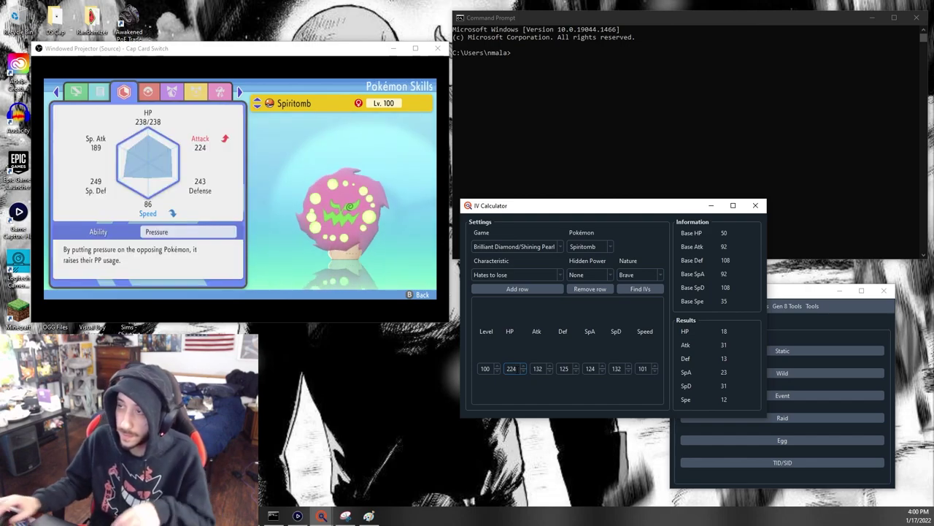
Enter Spiritomb's stats as HP 238, Atk 224, Def 243, SpA 189, SpD 249 and Speed 86, and find its IVs
type("238")
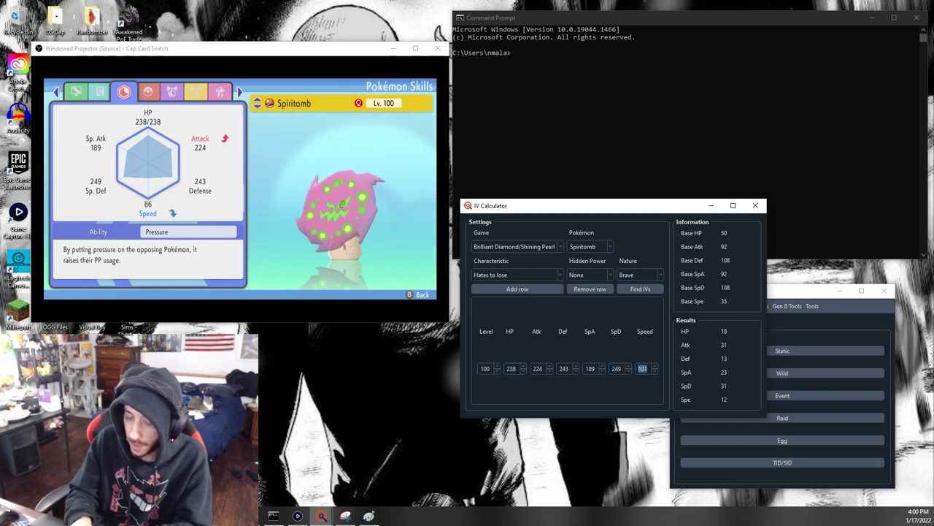
type("86")
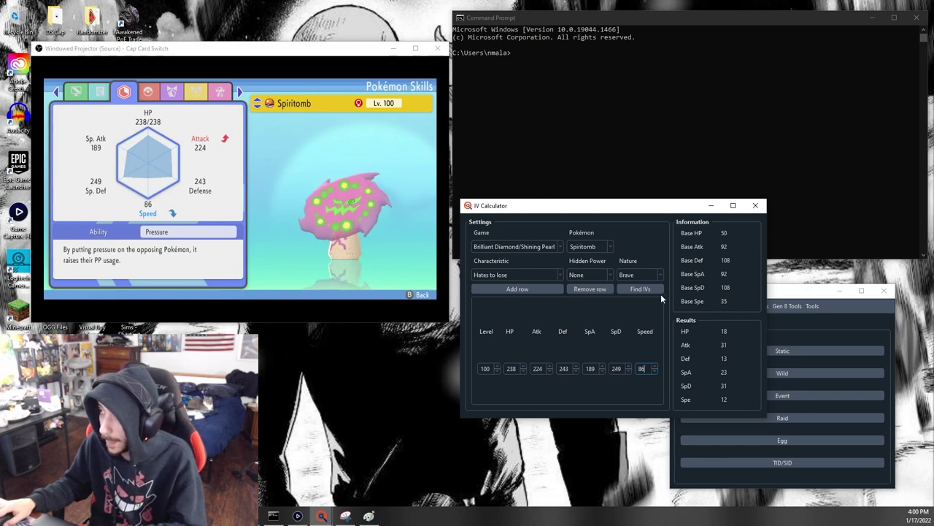
left_click(649, 291)
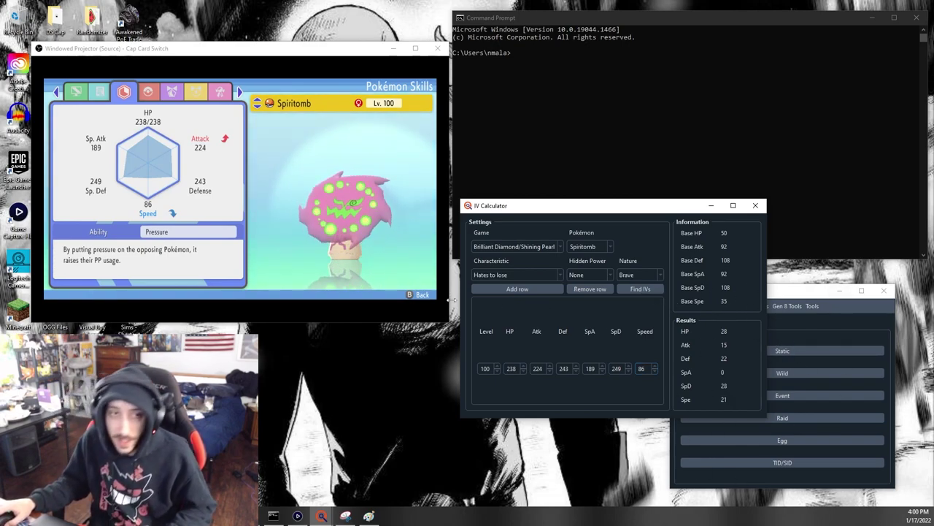
Set Parent B in the egg settings to female, Brave, with IVs HP 28, Atk 15, Def 22, SpA 0, SpD 28 and Spe 21
key("alt+F4")
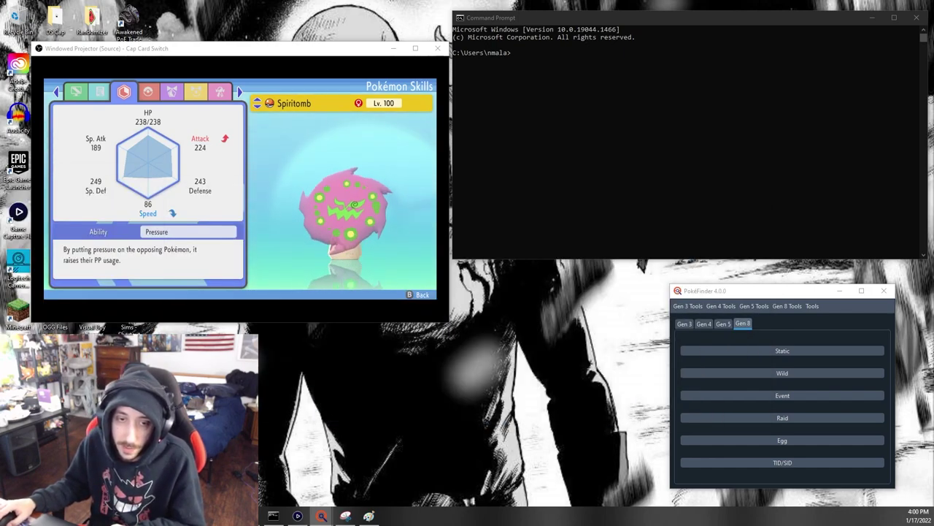
key("super+d")
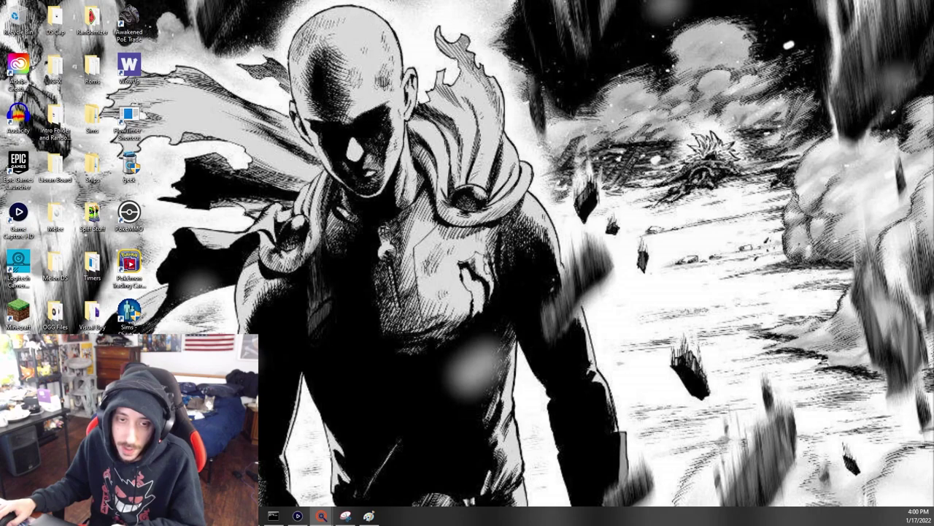
key("alt+Tab")
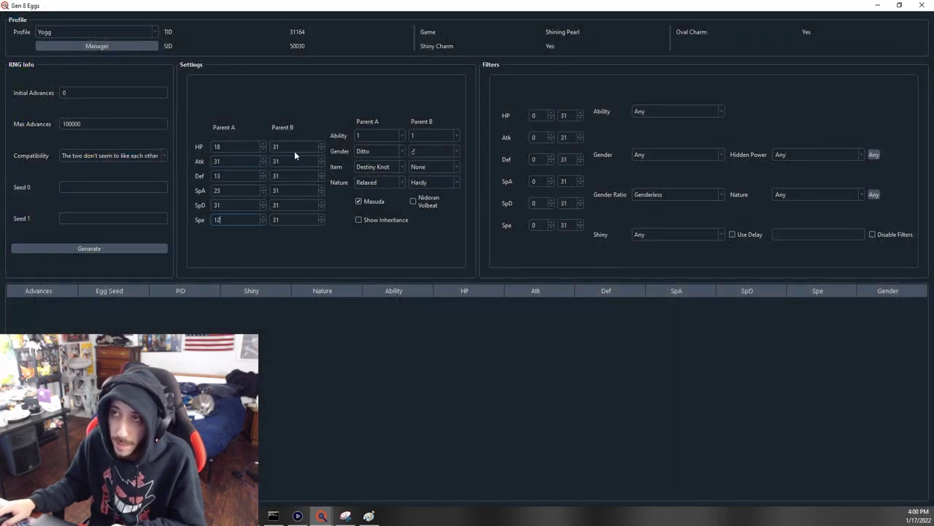
left_click(423, 151)
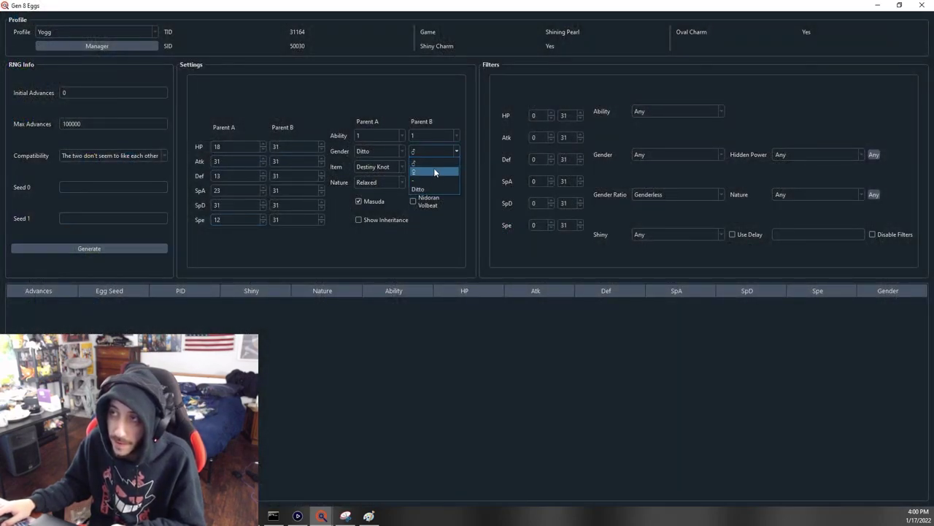
left_click(456, 183)
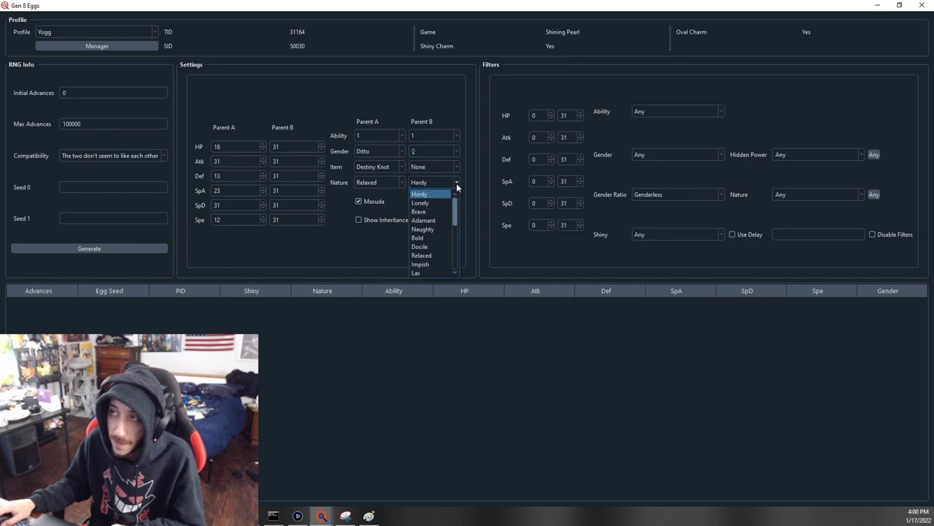
key("r")
key("b")
key("Return")
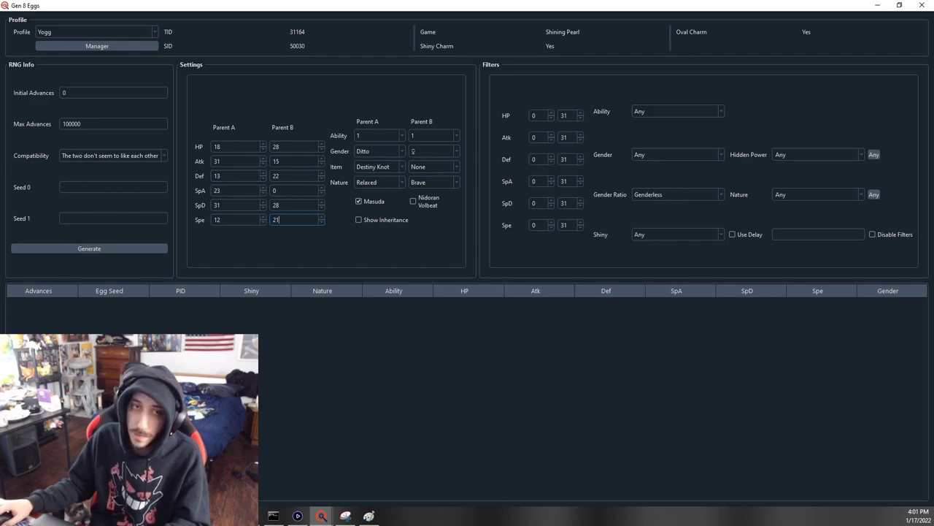
key("alt+Tab")
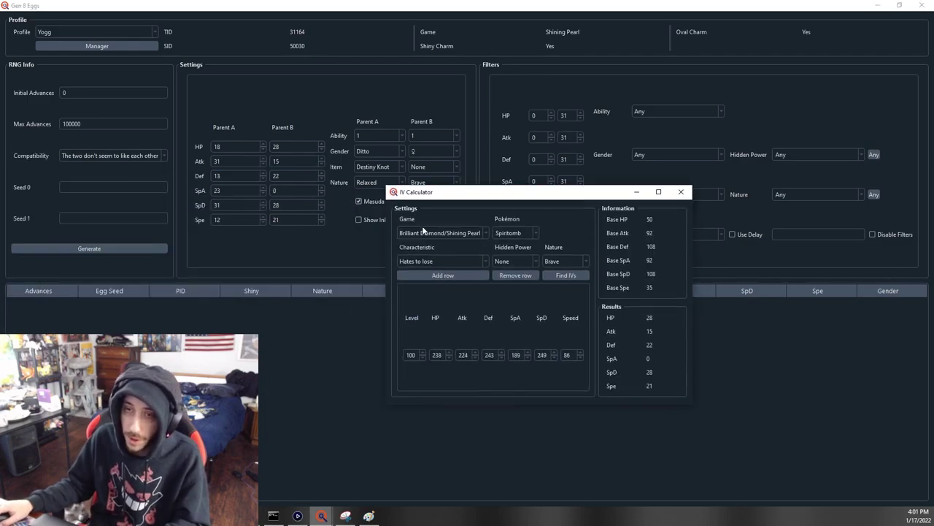
key("alt+Tab")
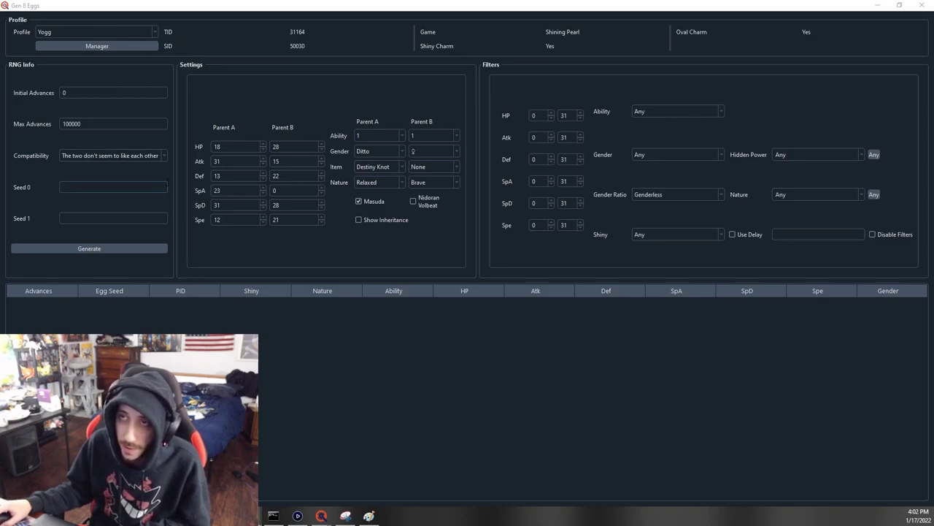
Check the Nursery Man's message in the game, then set compatibility to "The two seem to get along" and gender ratio to 50% ♂ / 50% ♀
left_click(165, 156)
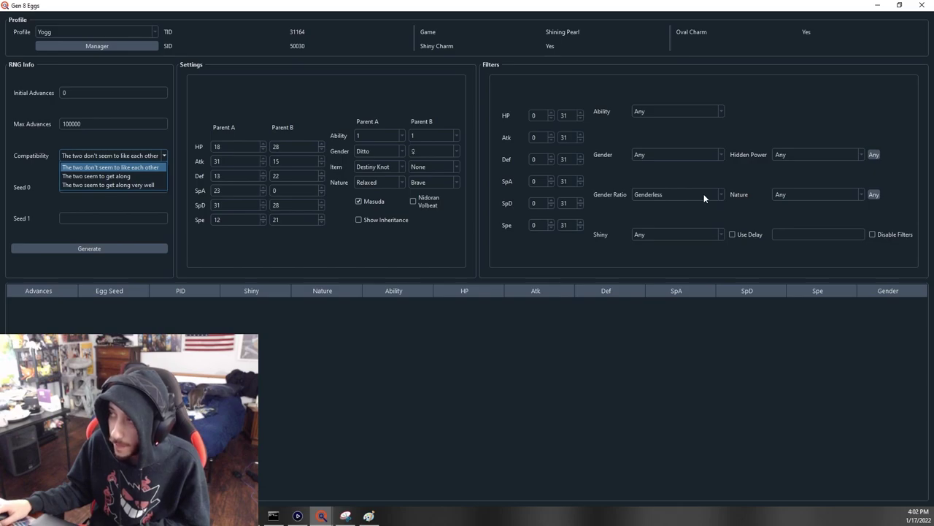
key("Down")
key("Down")
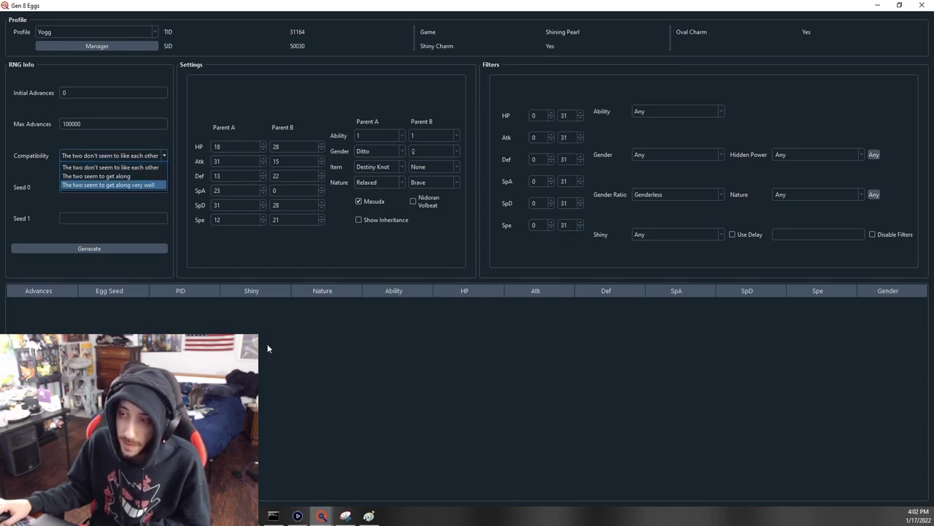
key("alt+Tab")
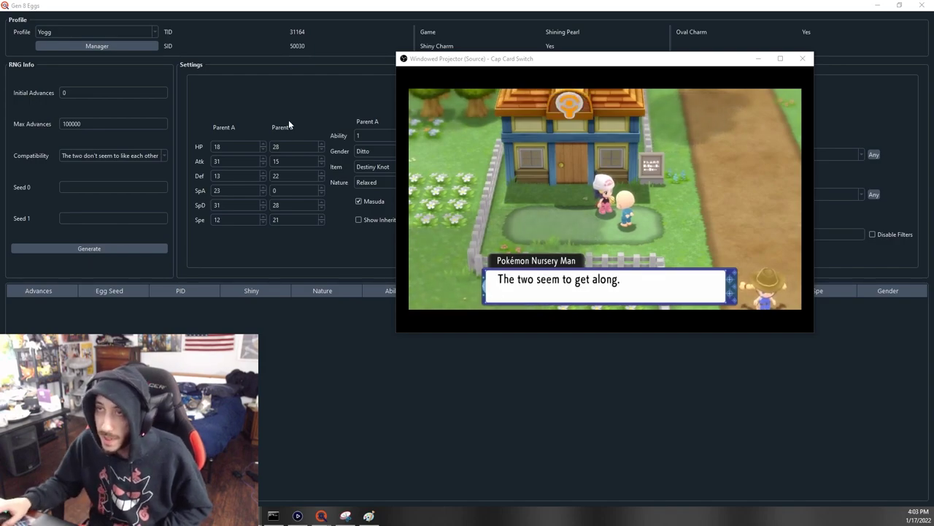
left_click(150, 156)
left_click(137, 177)
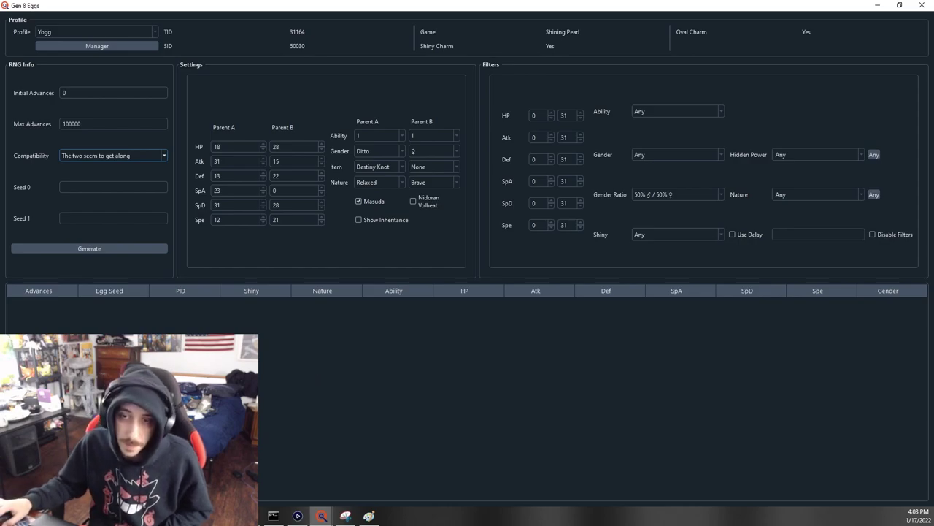
Place the game projector beside the Command Prompt and change the prompt's directory to ./Project_Xs
key("alt+Tab")
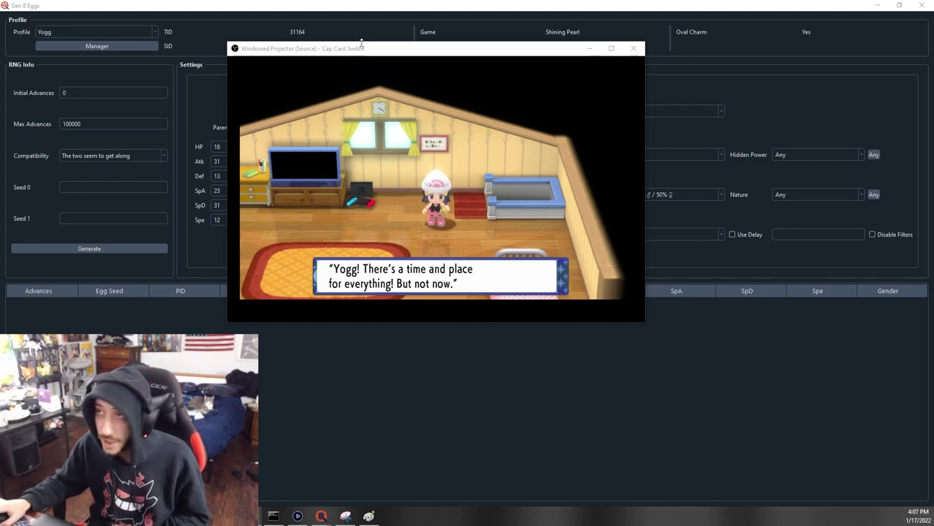
left_click_drag(428, 56, 235, 50)
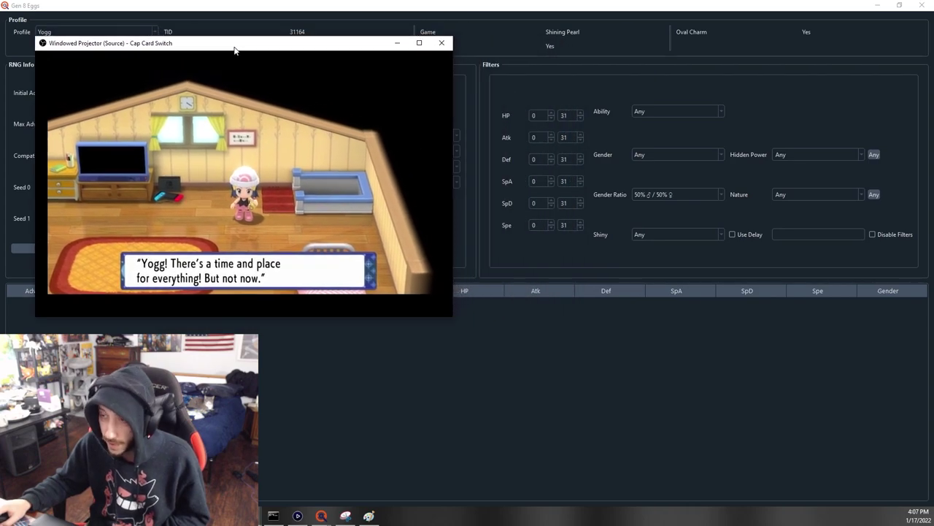
left_click(273, 516)
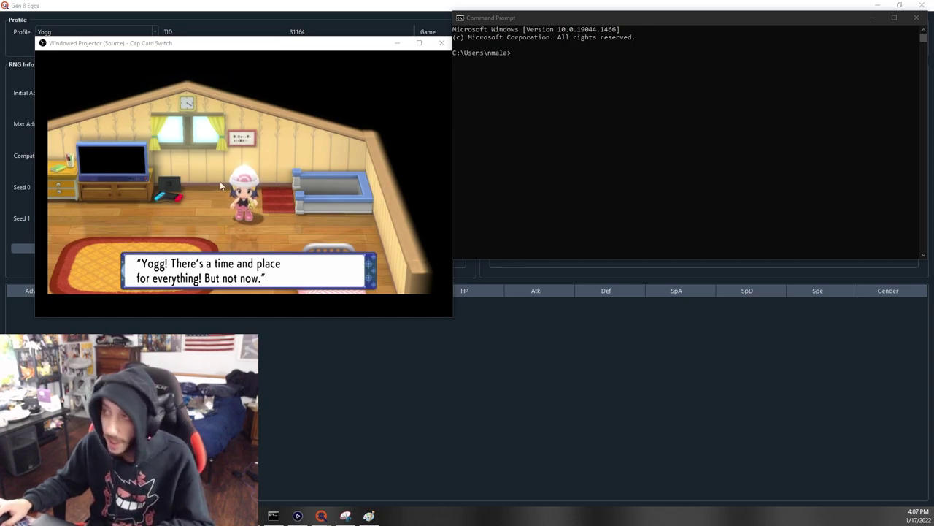
left_click(516, 62)
type("cd ./Project_Xs")
key("Return")
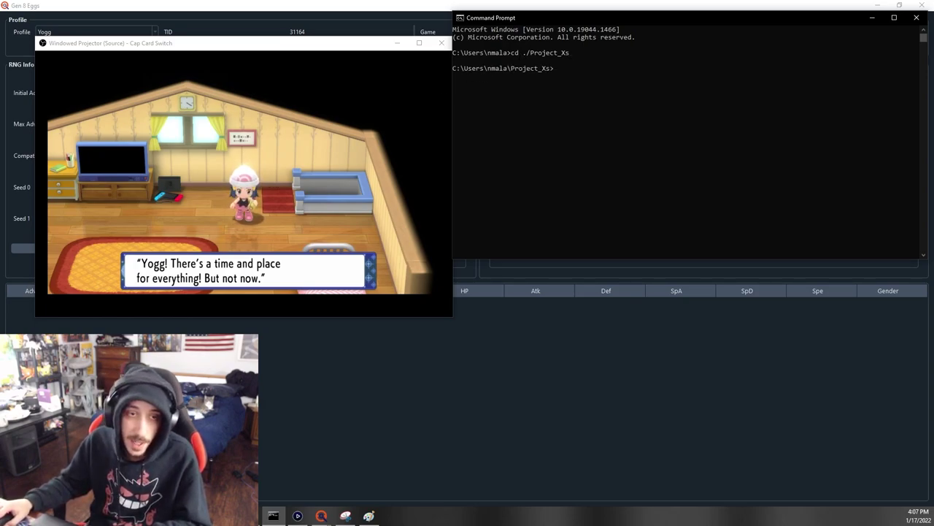
Launch the Player Blink tool with python ./src/player_blink_gui.py and place its window below the Command Prompt text
key("alt+Tab")
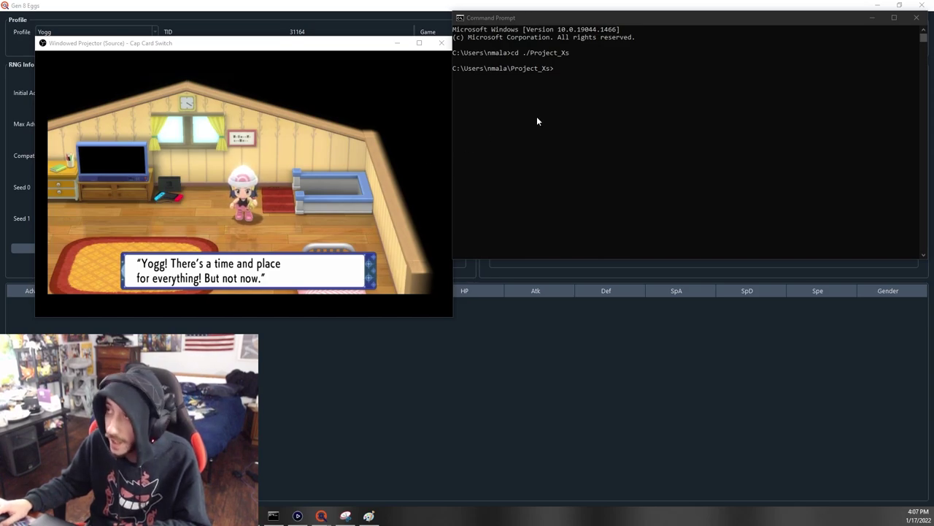
left_click(576, 71)
type("python ./src/player_blink_gui.py")
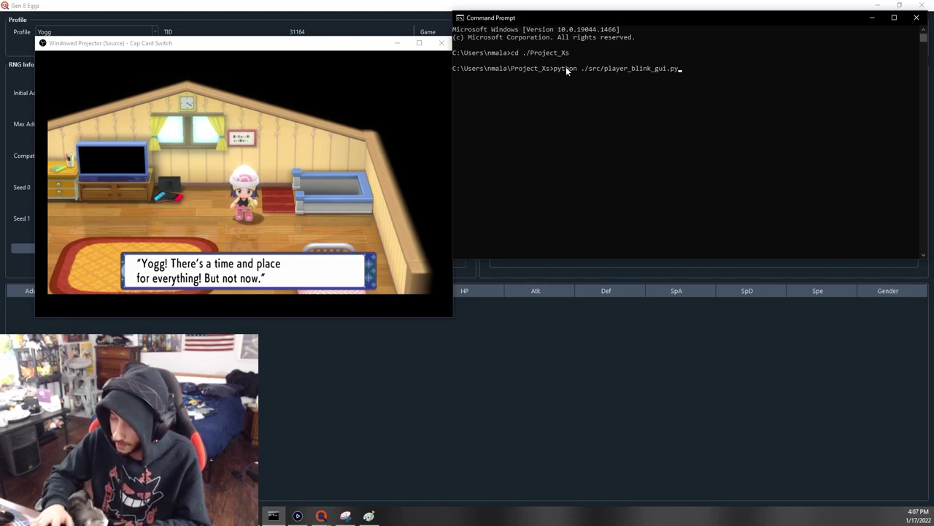
key("Return")
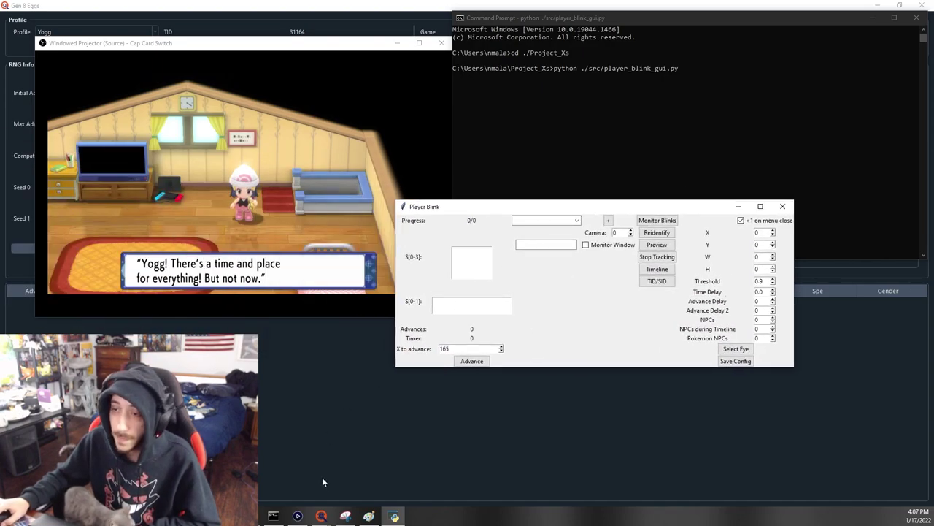
mouse_move(301, 516)
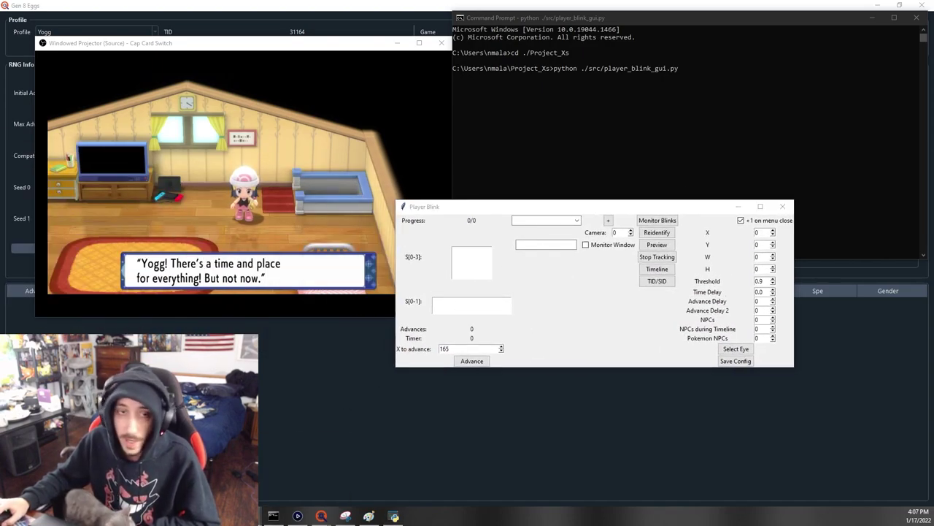
left_click_drag(530, 209, 584, 268)
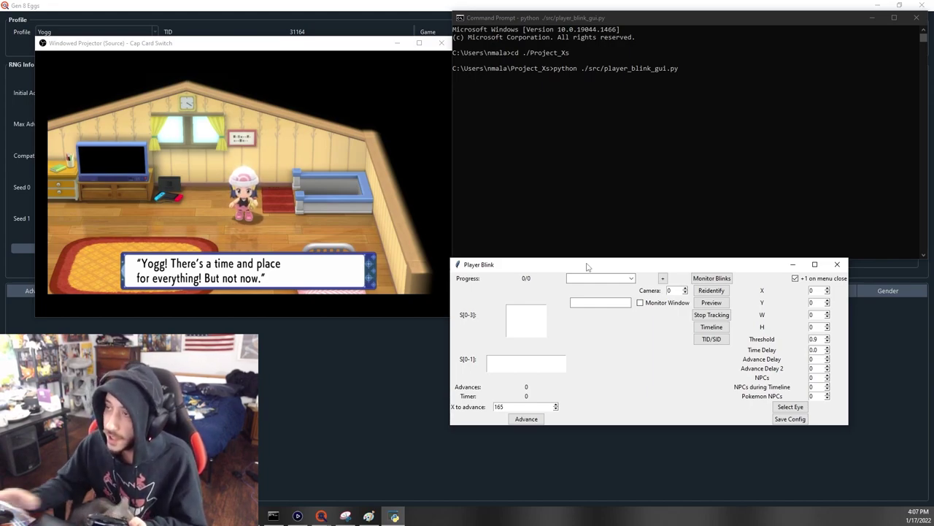
mouse_move(514, 268)
left_mouse_down()
mouse_move(524, 279)
mouse_move(509, 276)
left_mouse_up()
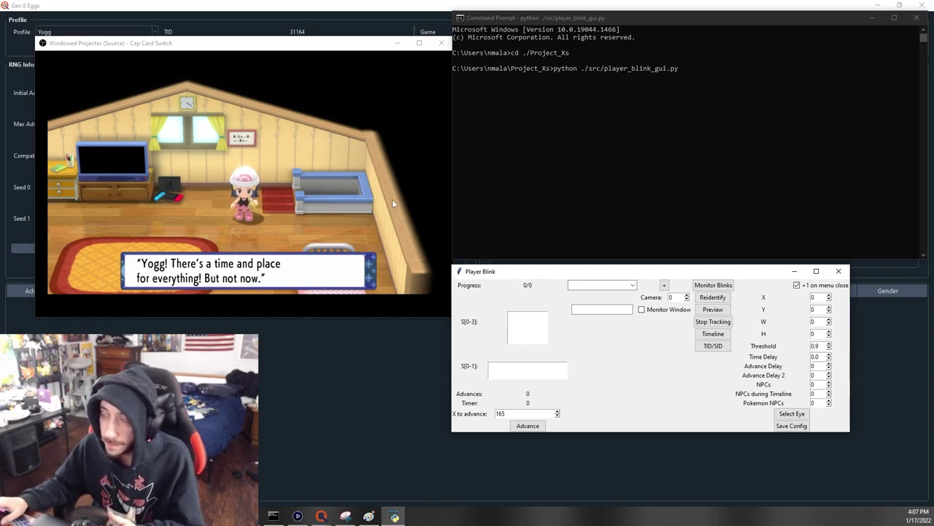
Load config_camera.json in Player Blink and enable Monitor Window
left_click(624, 286)
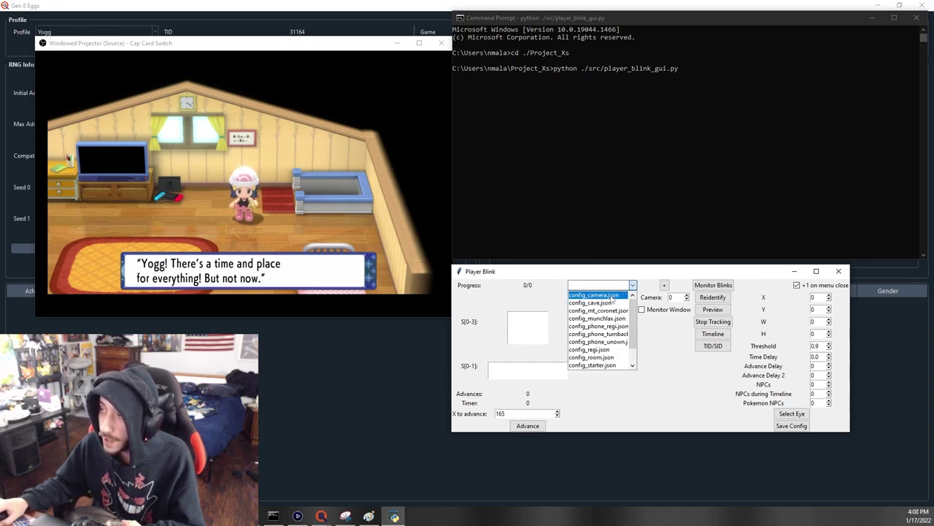
left_click(611, 296)
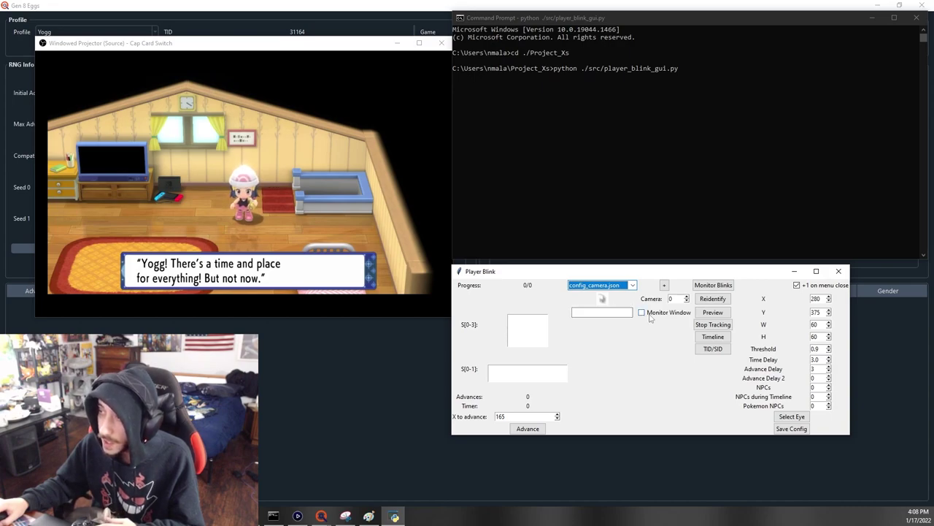
left_click(642, 314)
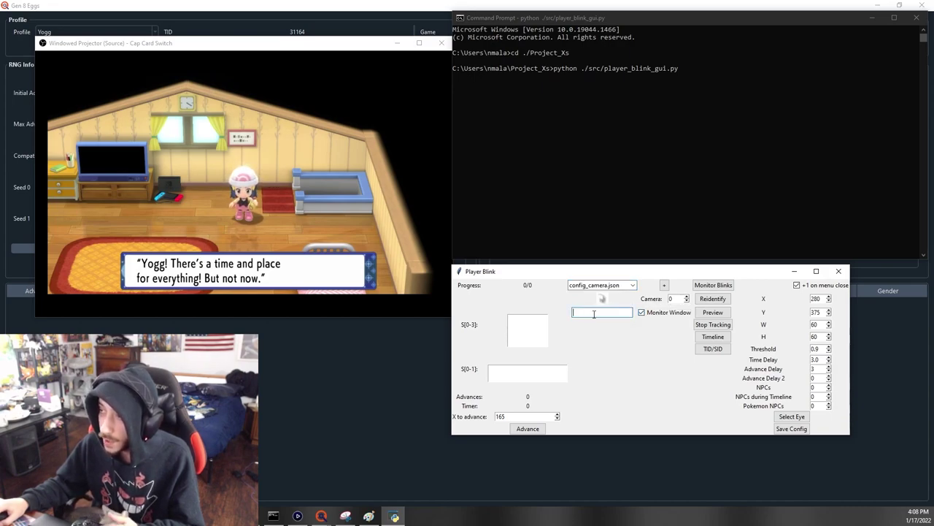
Enter Windowed as the name of the window Player Blink monitors
left_click(597, 313)
type("Windo")
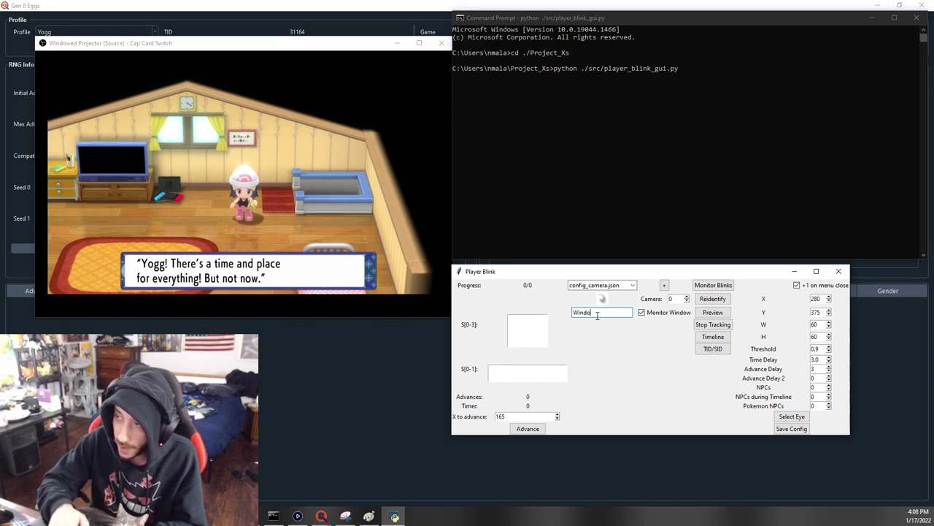
type("wed")
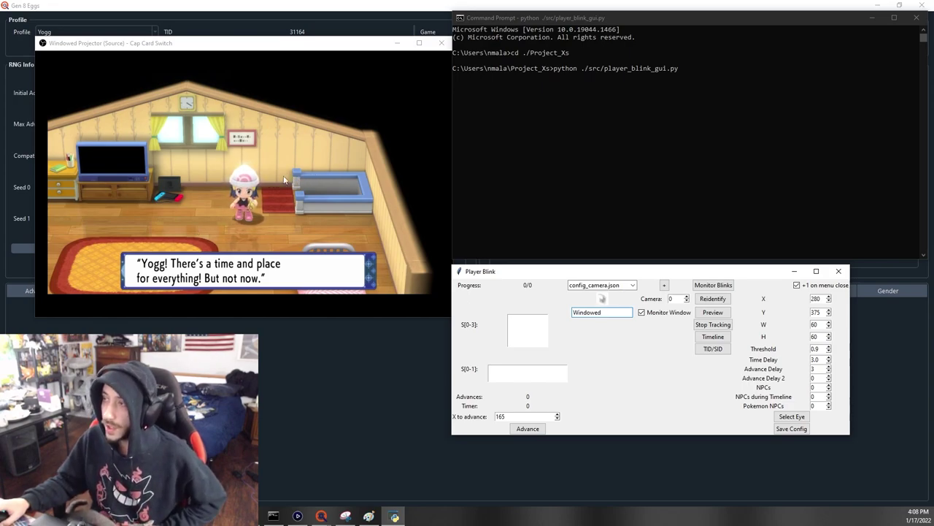
Set the threshold to 0.7, then start the preview and reposition the Player Blink window so the whole game image fits on screen
double_click(830, 352)
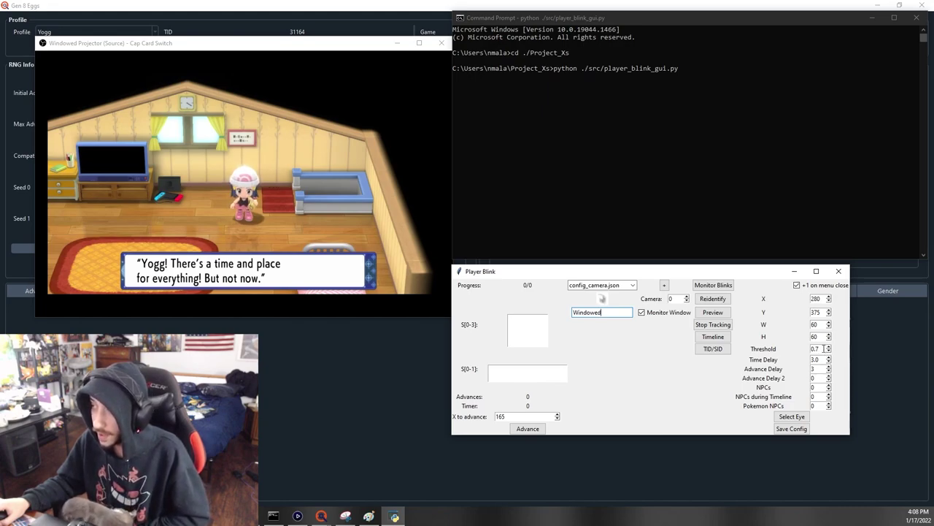
left_click(713, 312)
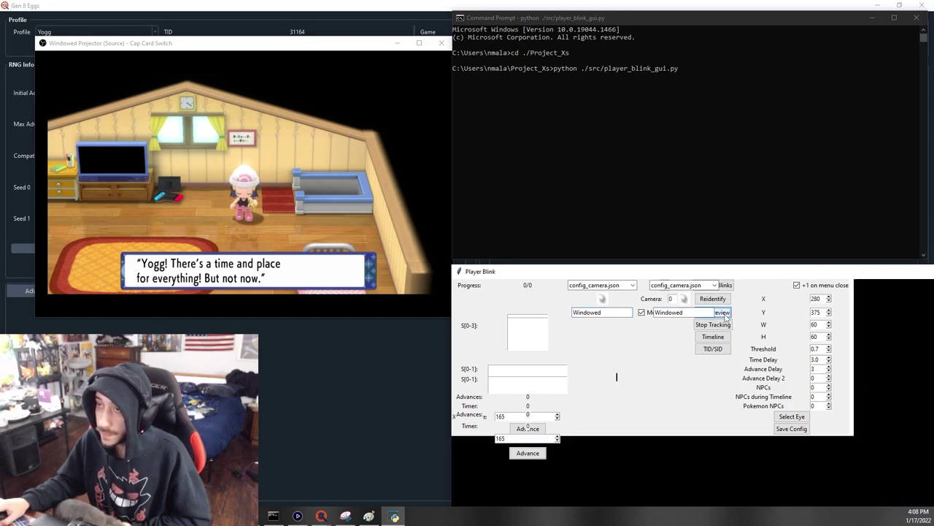
left_click_drag(759, 272, 455, 100)
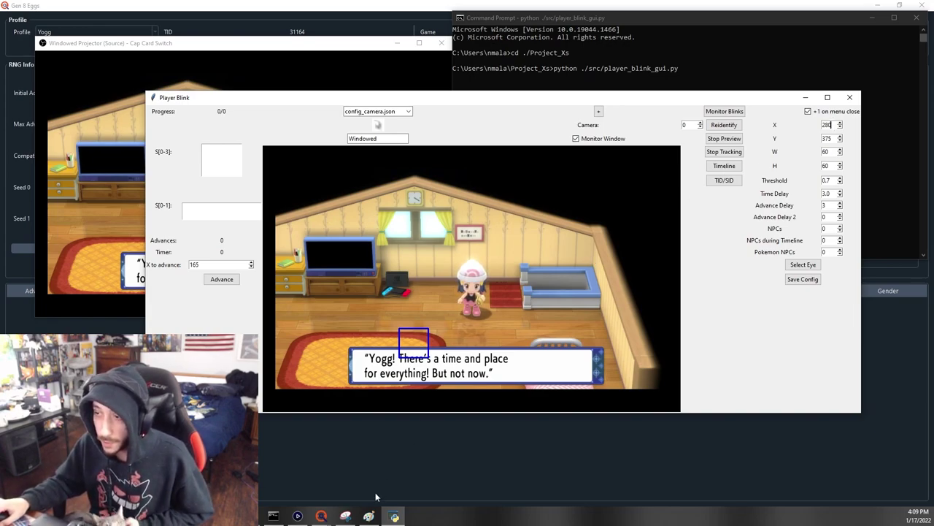
Capture the character's head from the preview with Snipping Tool, then copy the snip into a blank Paint image
left_click(351, 518)
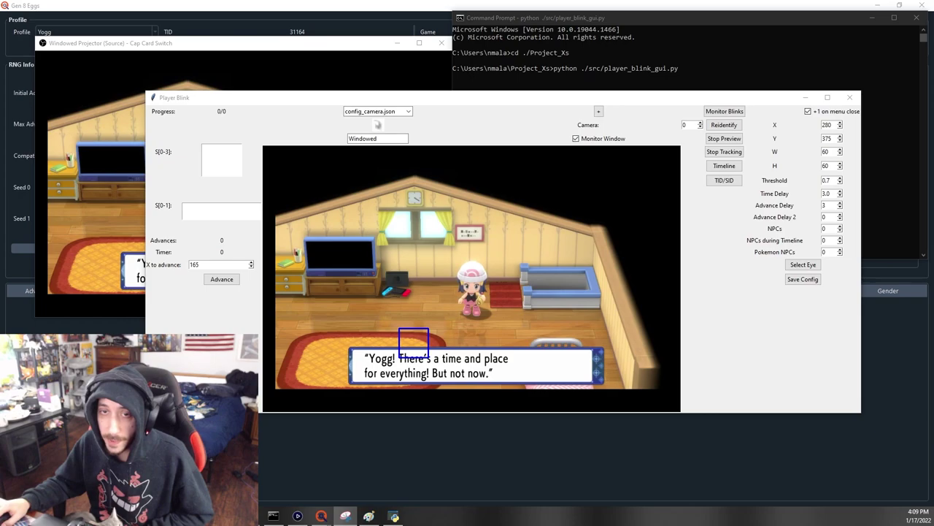
left_click_drag(318, 300, 731, 294)
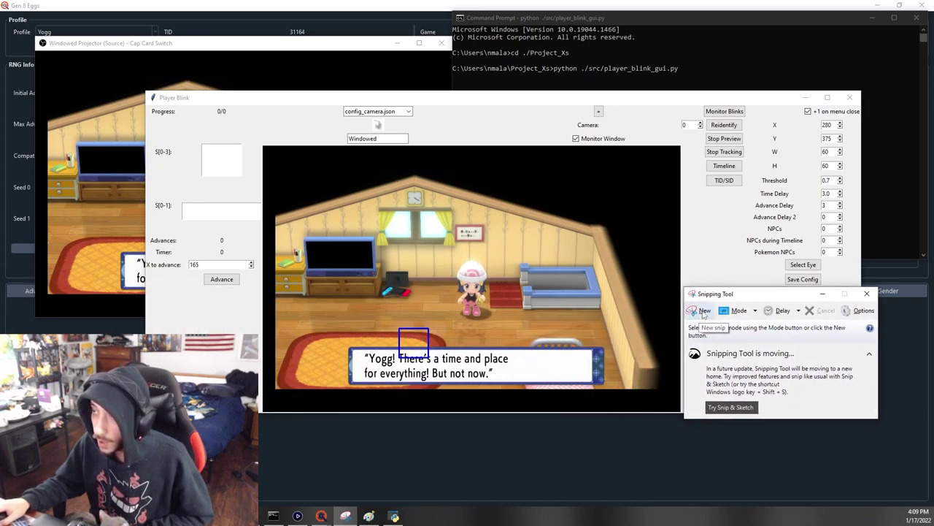
left_click(704, 312)
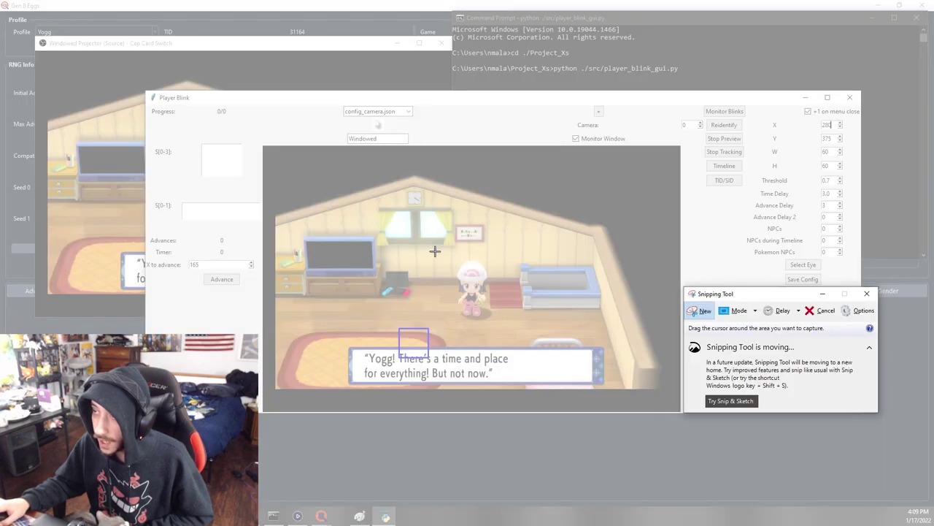
left_click_drag(434, 251, 508, 300)
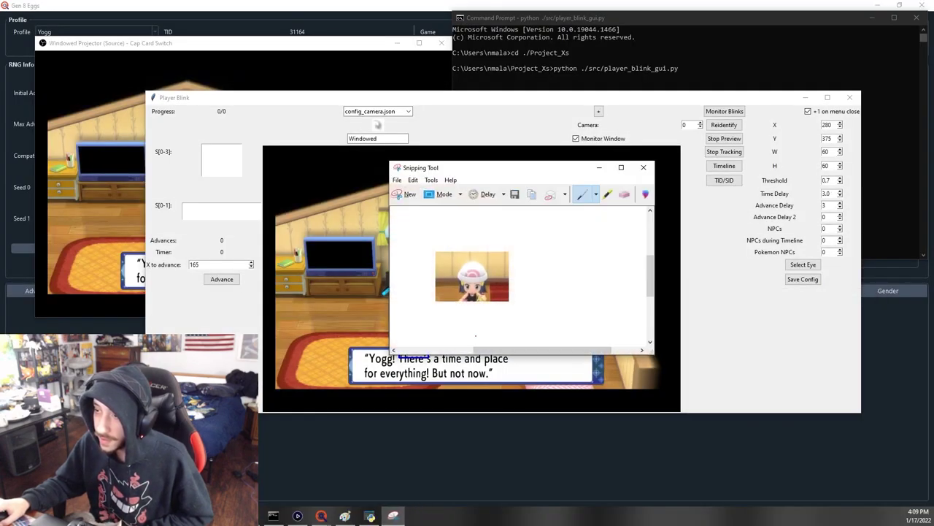
right_click(444, 267)
left_click(467, 283)
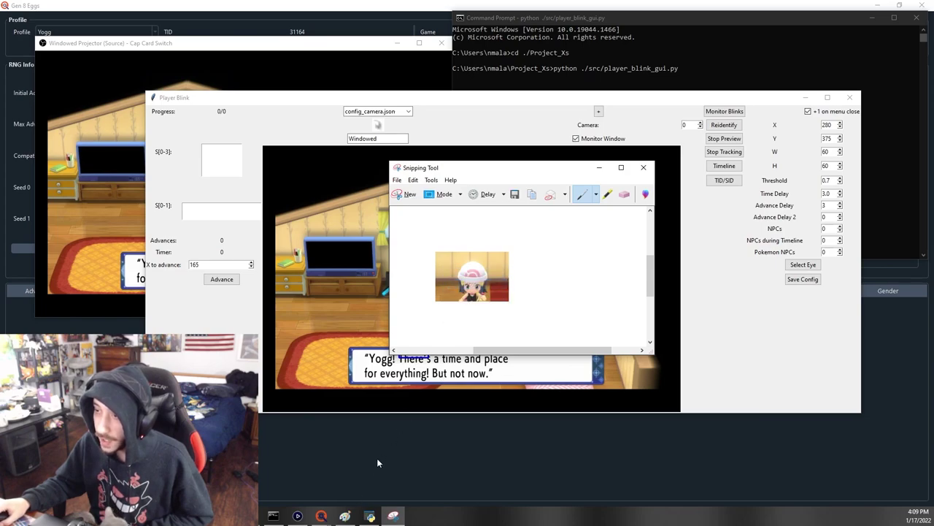
left_click(346, 517)
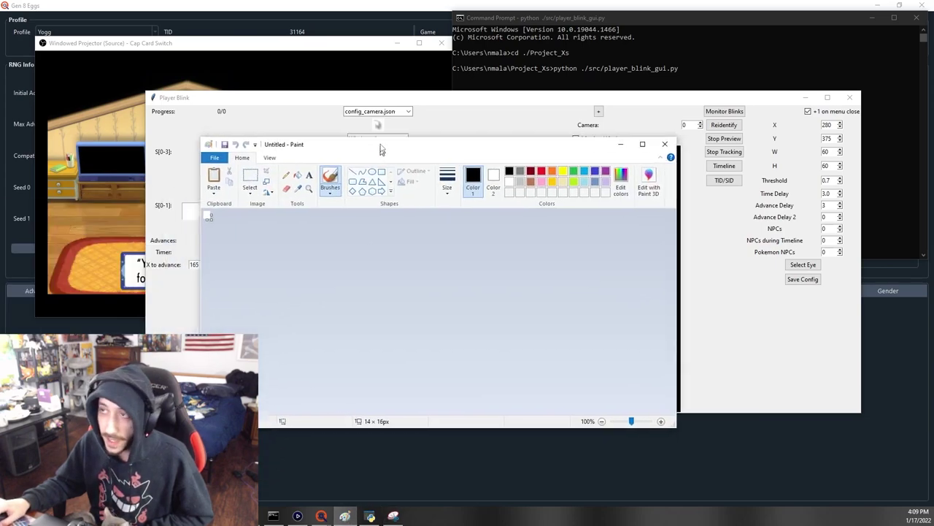
key("ctrl+v")
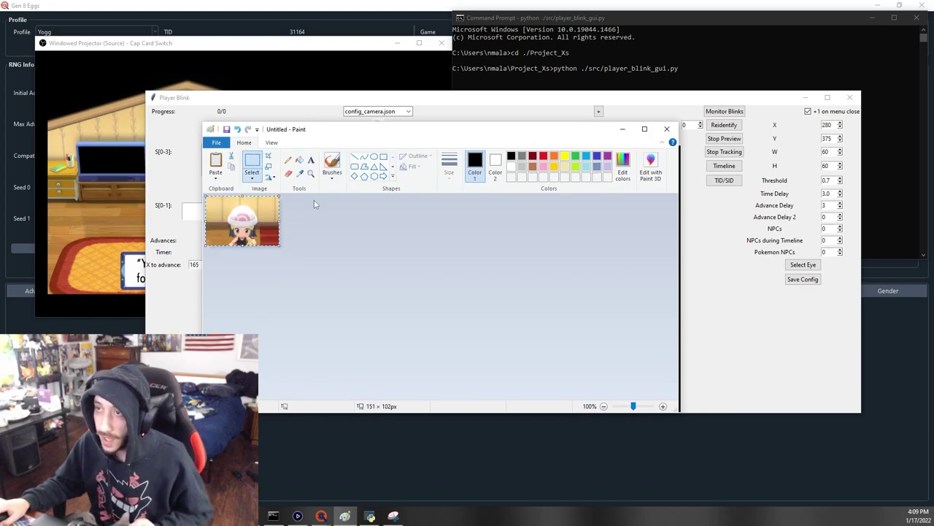
Crop the pasted image in Paint to a 14 × 14 px square around one of the character's open eyes
left_click(310, 173)
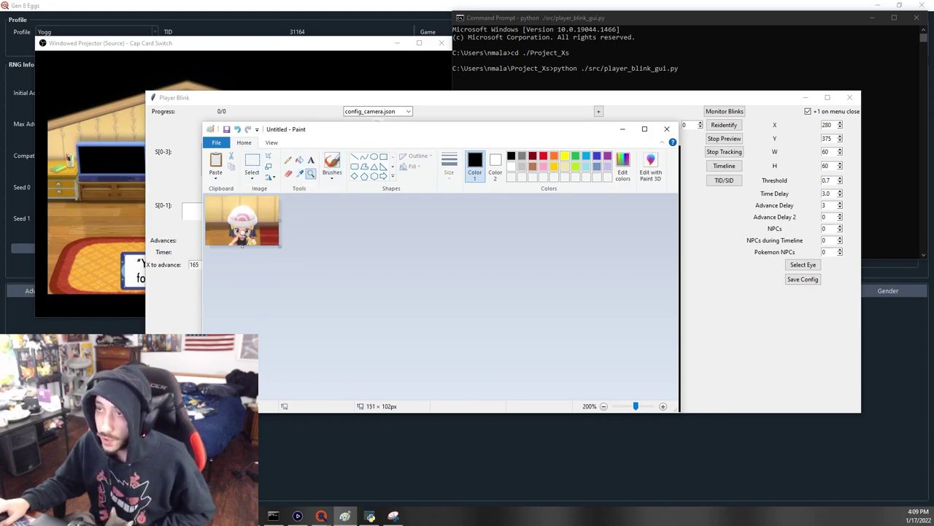
left_click(246, 235)
left_click(282, 269)
left_click(350, 329)
left_click(357, 340)
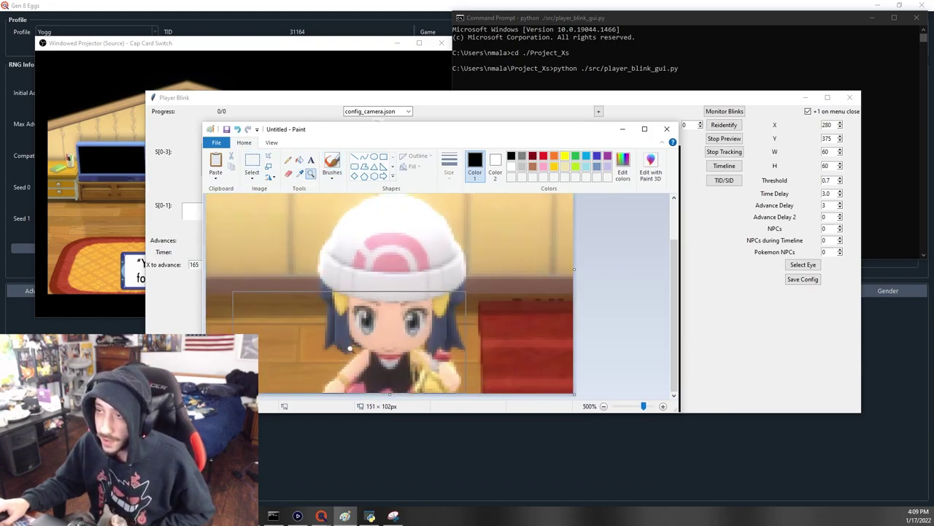
left_click(376, 321)
left_click(398, 299)
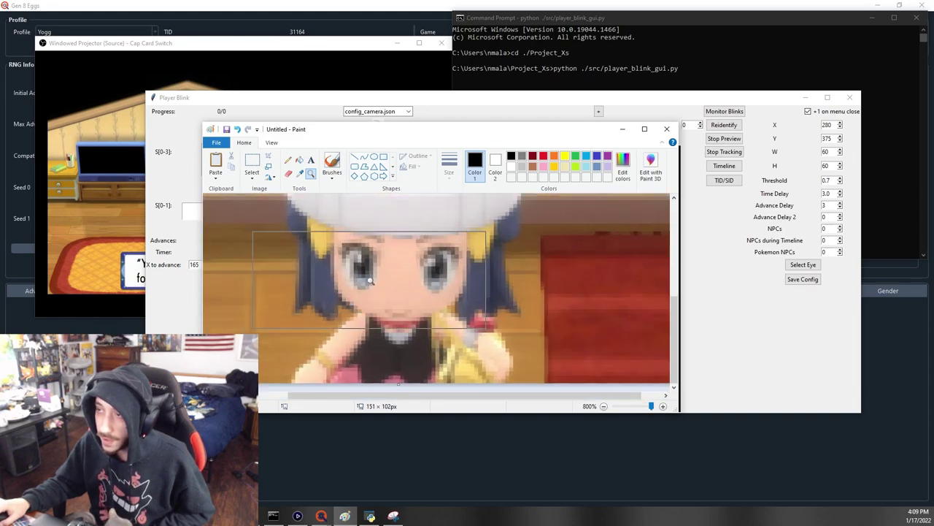
left_click(360, 277)
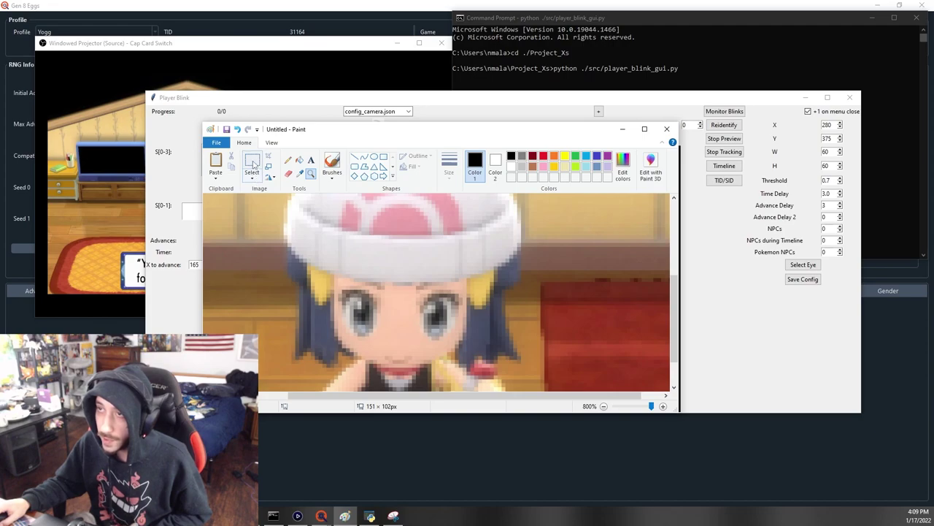
left_click(252, 165)
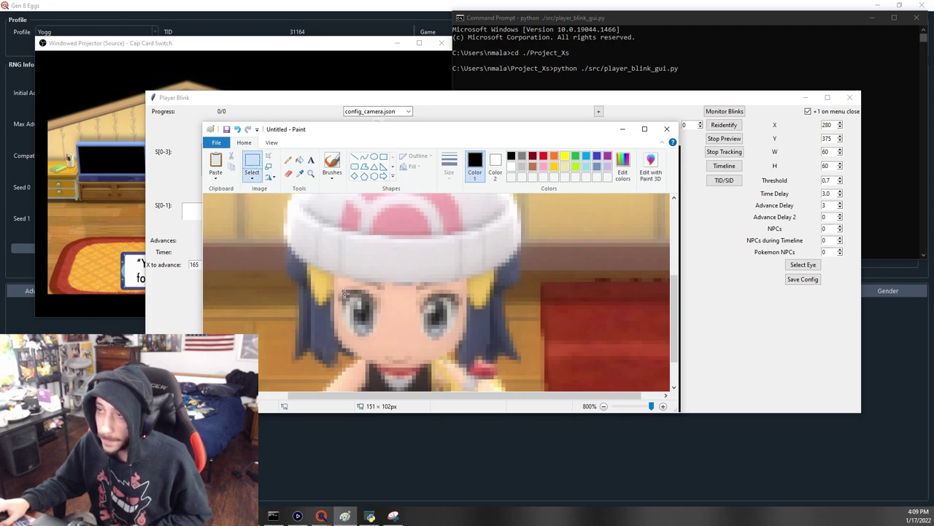
left_click_drag(331, 285, 382, 338)
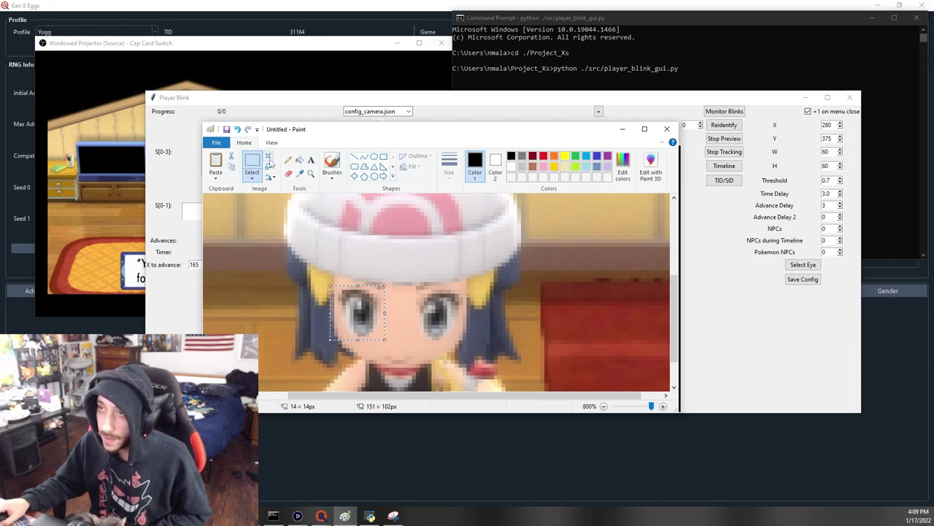
left_click(269, 159)
Save the cropped eye as the PNG eyerun1 in the Desktop's Snips\EYES folder, replacing the existing file
left_click(216, 143)
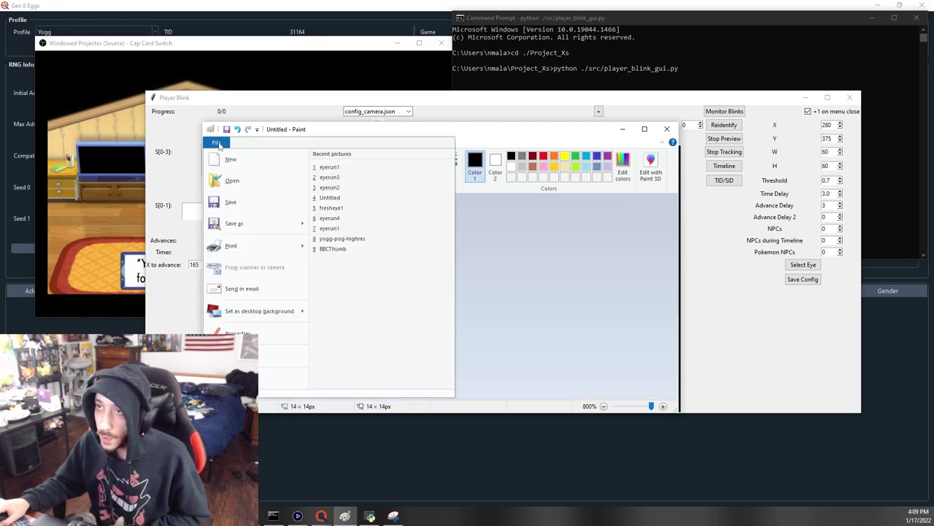
left_click(246, 227)
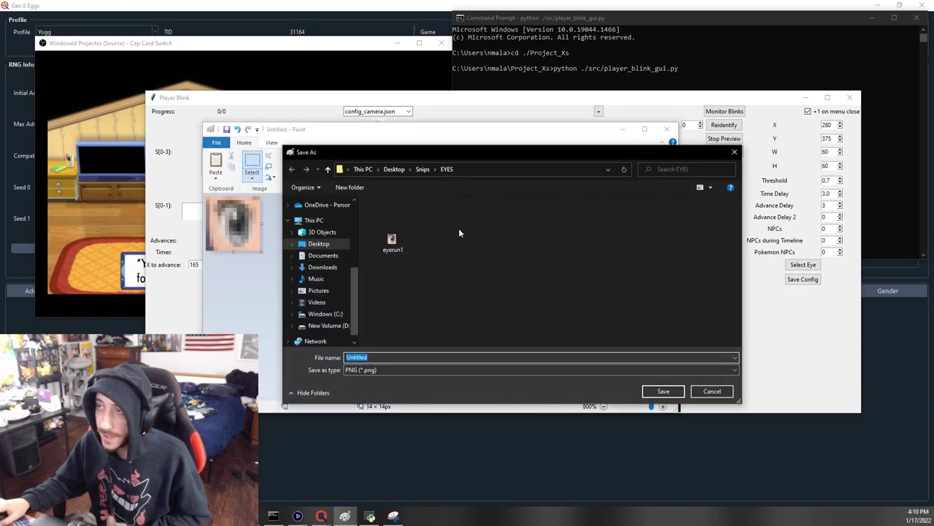
type("eyerun1")
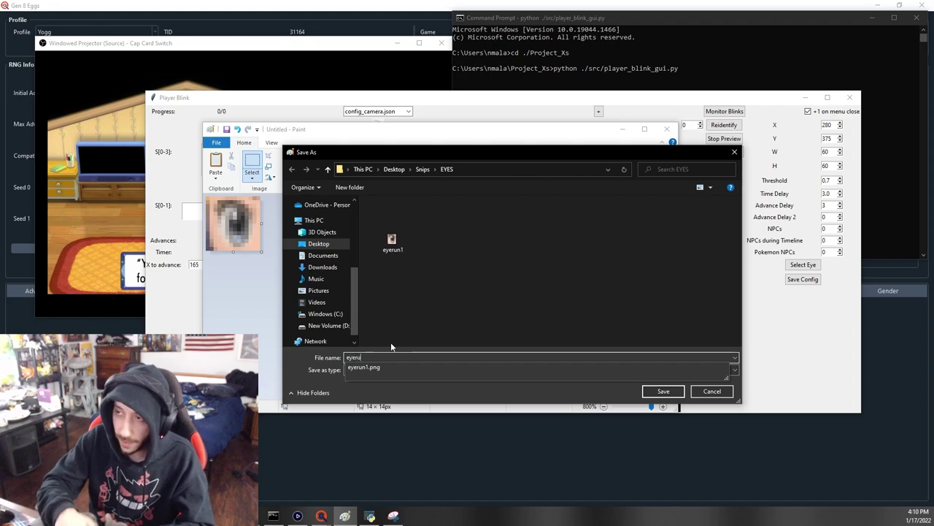
left_click(664, 390)
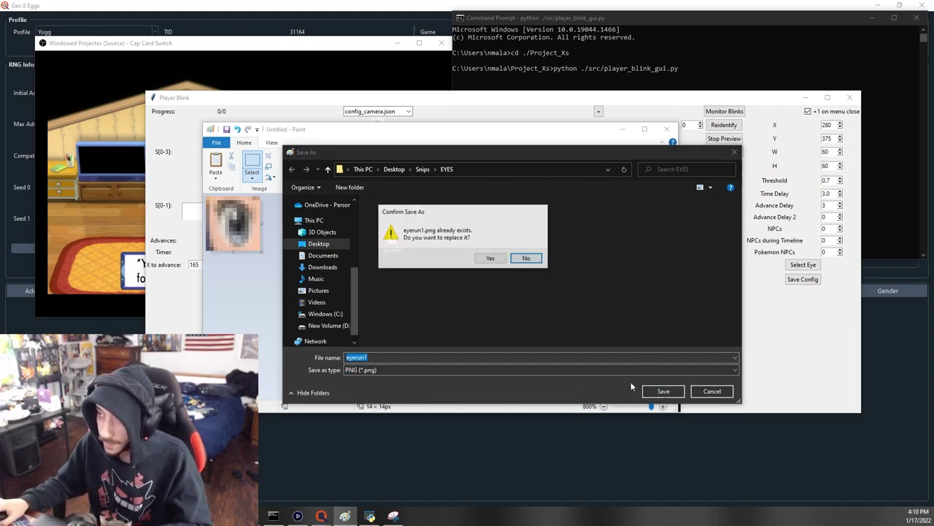
left_click(491, 260)
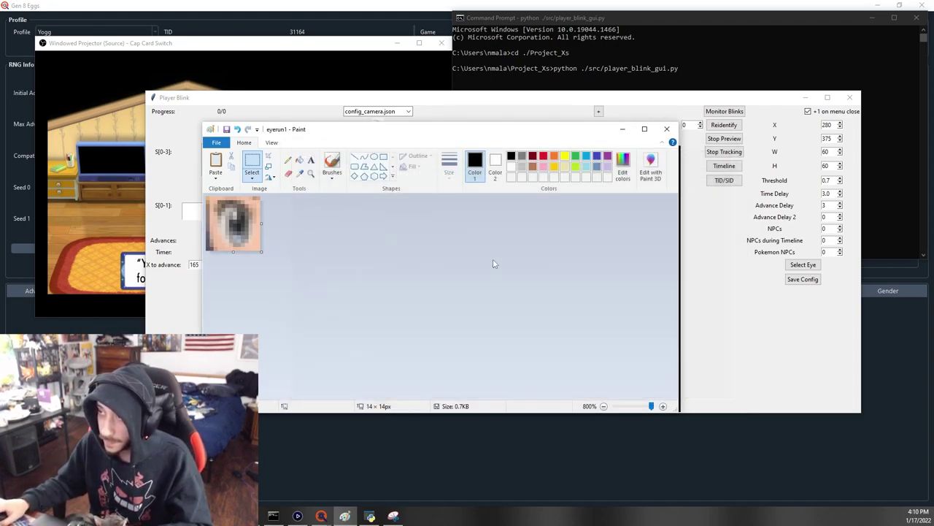
Minimize Paint and Snipping Tool, then load eyerun1 from the EYES folder as Player Blink's eye image
left_click(627, 130)
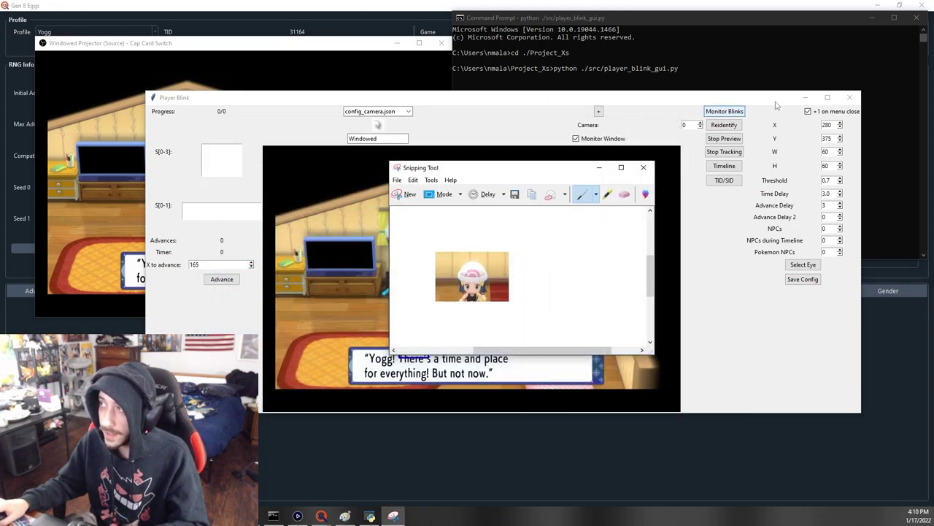
left_click(598, 167)
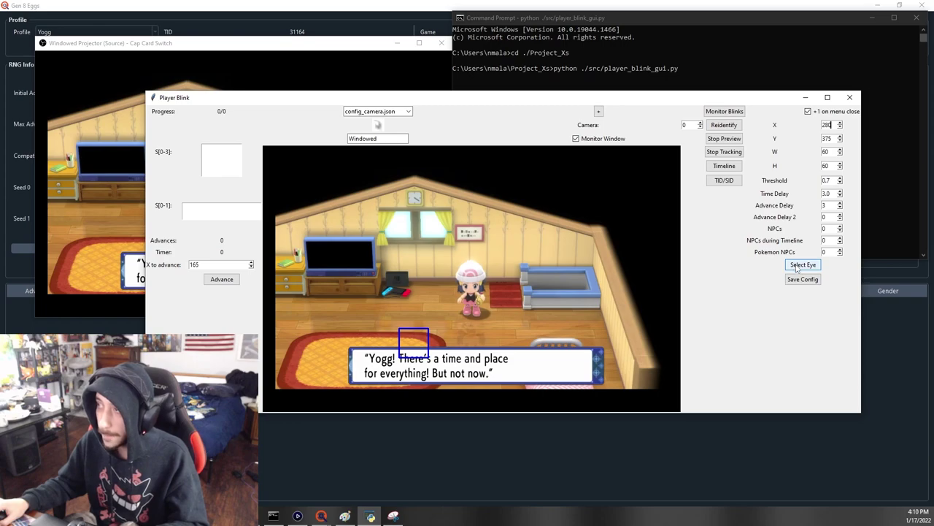
left_click(798, 267)
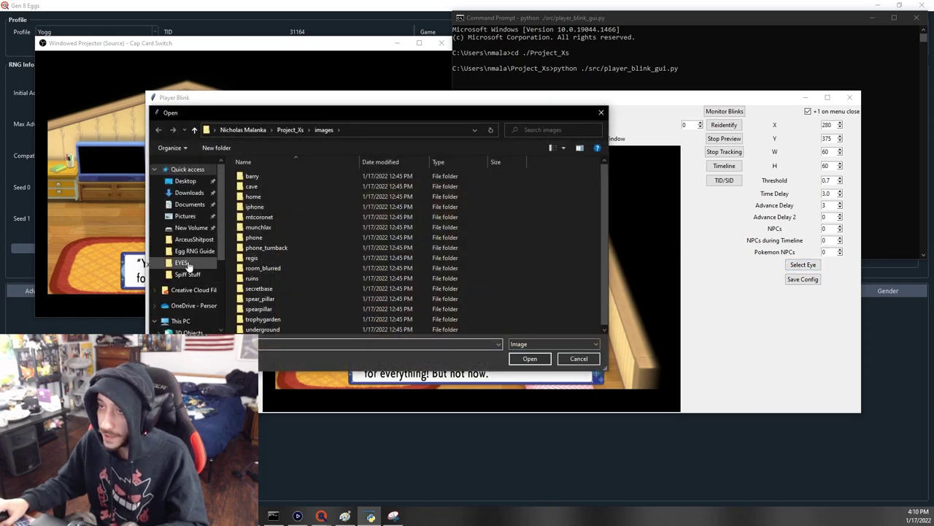
left_click(181, 263)
left_click(261, 190)
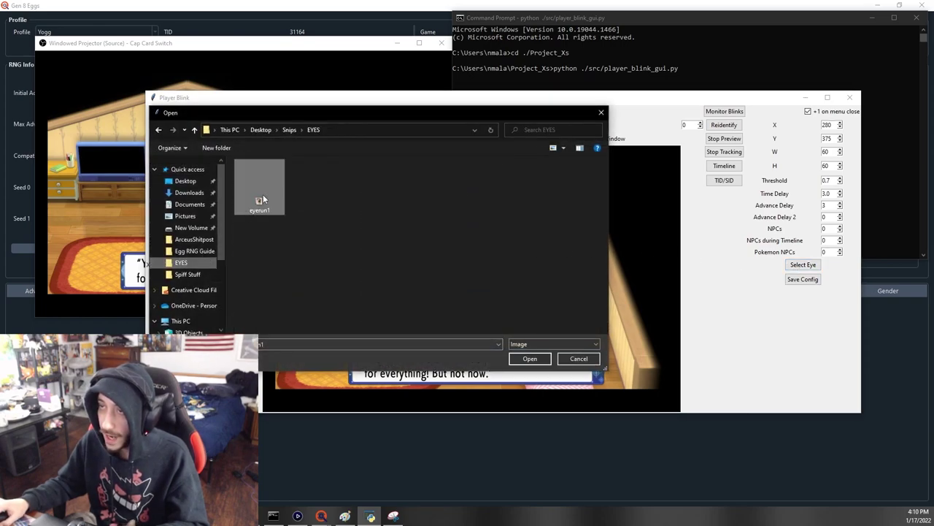
left_click(530, 357)
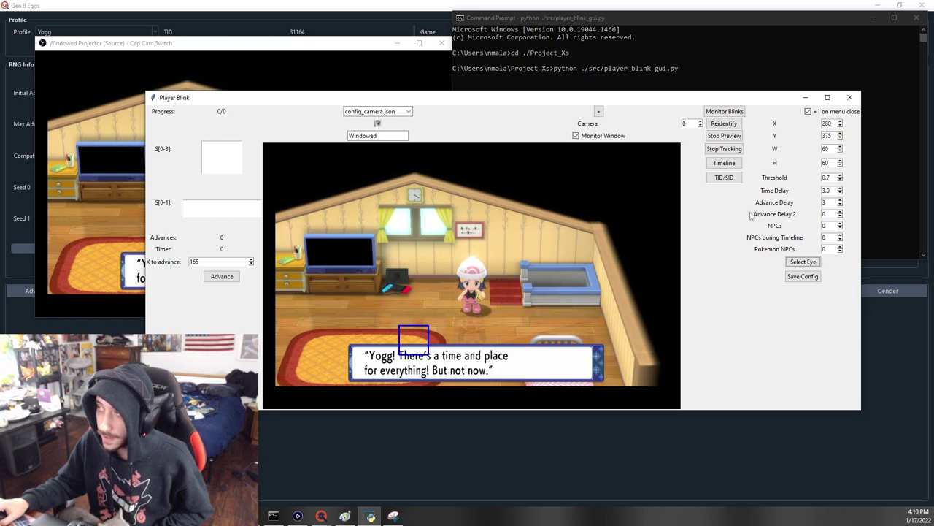
Set the detection box's X to 396 so it lines up horizontally with the character
double_click(830, 124)
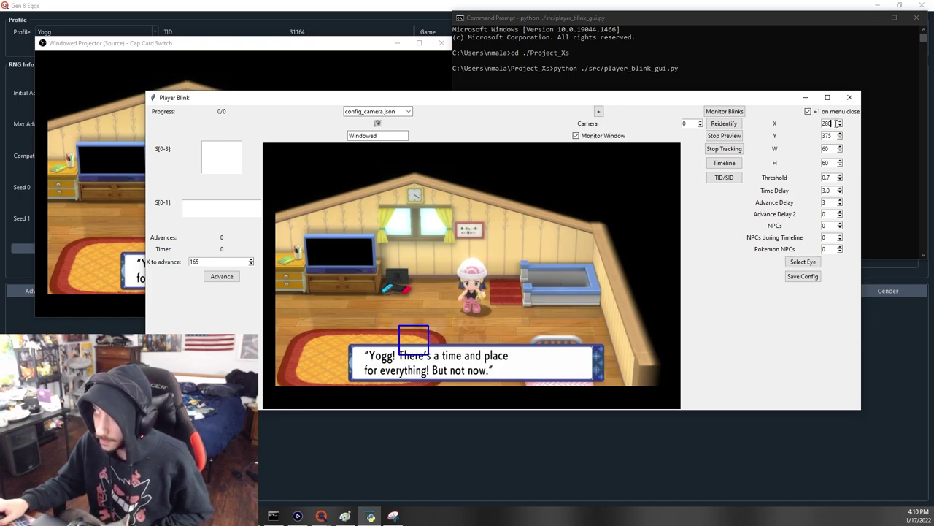
scroll(830, 124, "up", 5)
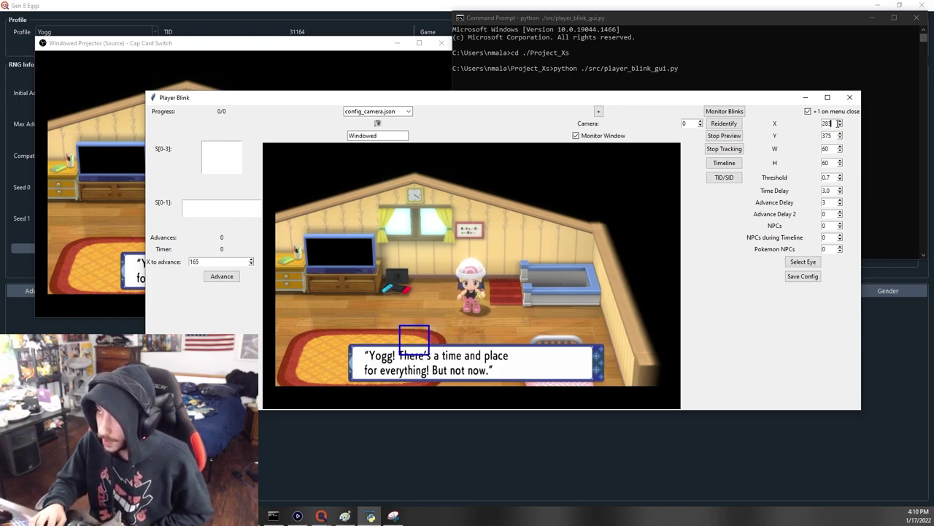
scroll(830, 123, "up", 15)
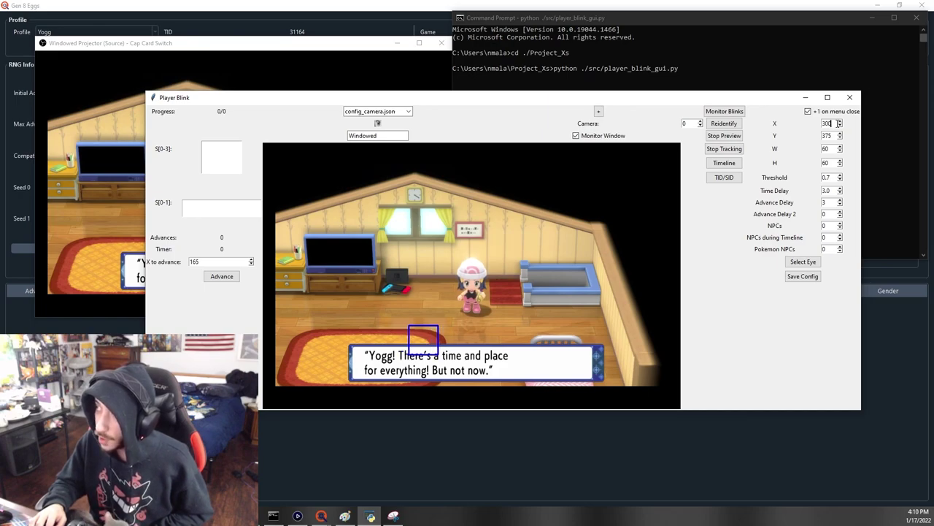
scroll(837, 124, "up", 20)
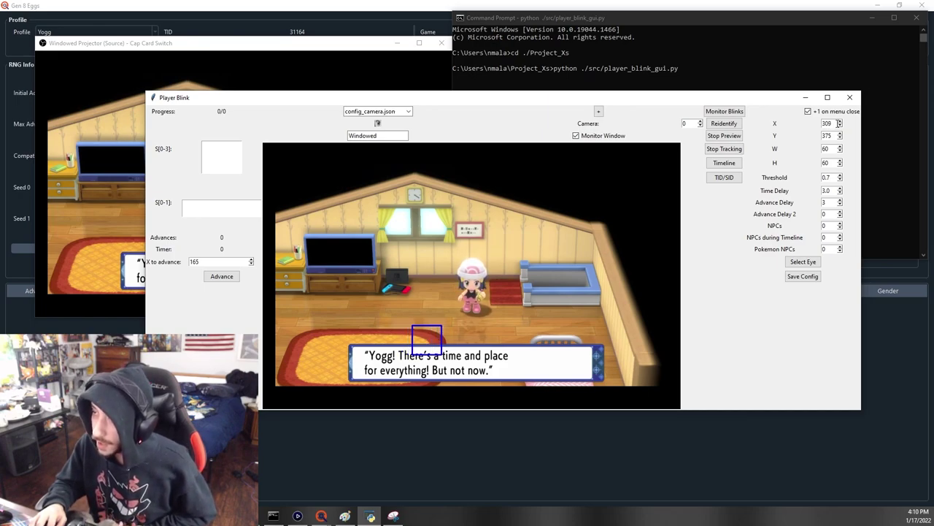
scroll(839, 124, "up", 20)
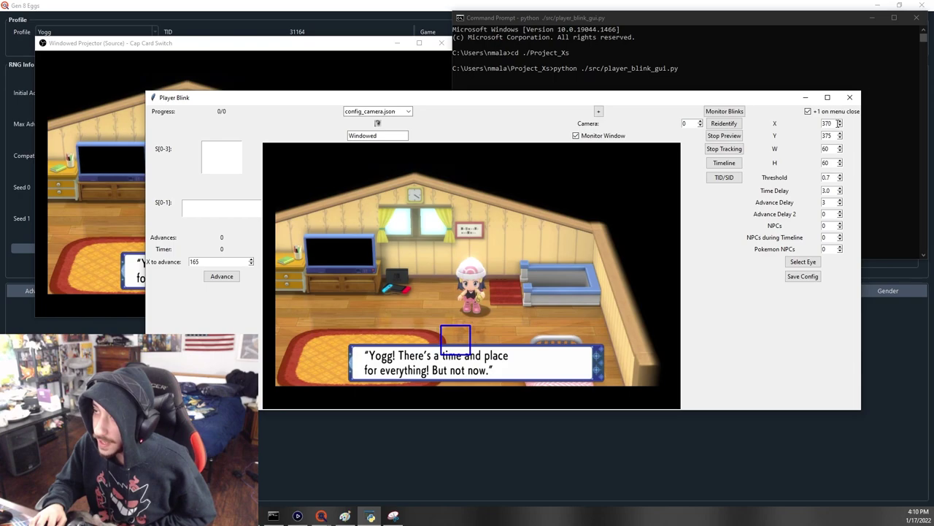
scroll(838, 123, "up", 14)
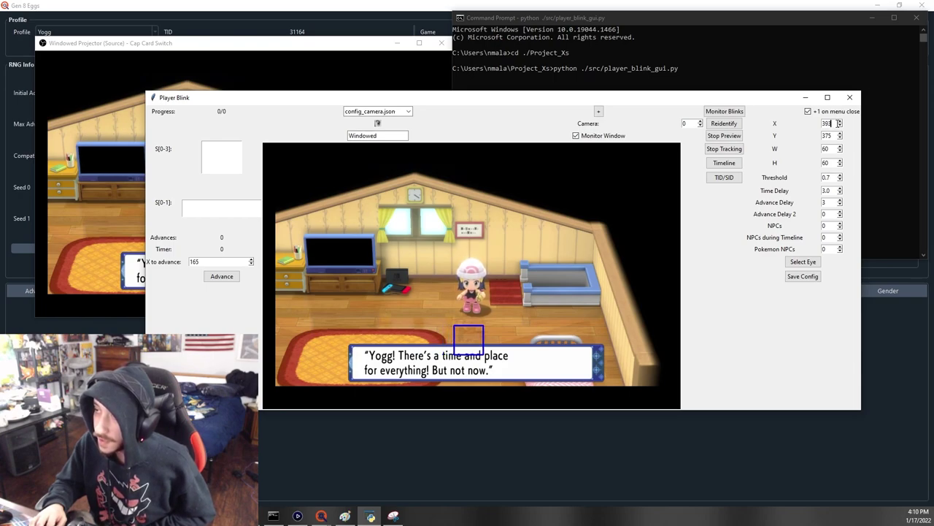
scroll(838, 124, "down", 2)
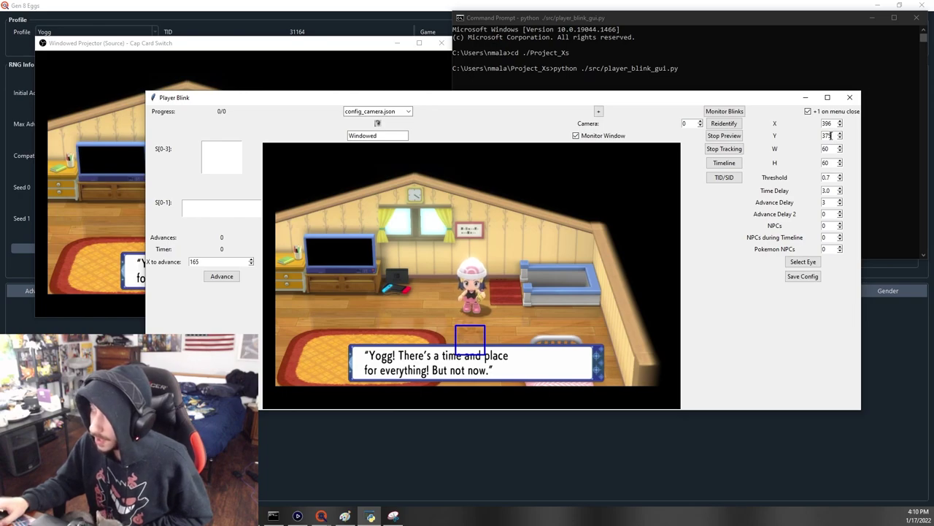
Set the detection box's Y to 259, W to 36 and H to 45 so it closely frames the character's eye
scroll(831, 136, "up", 1)
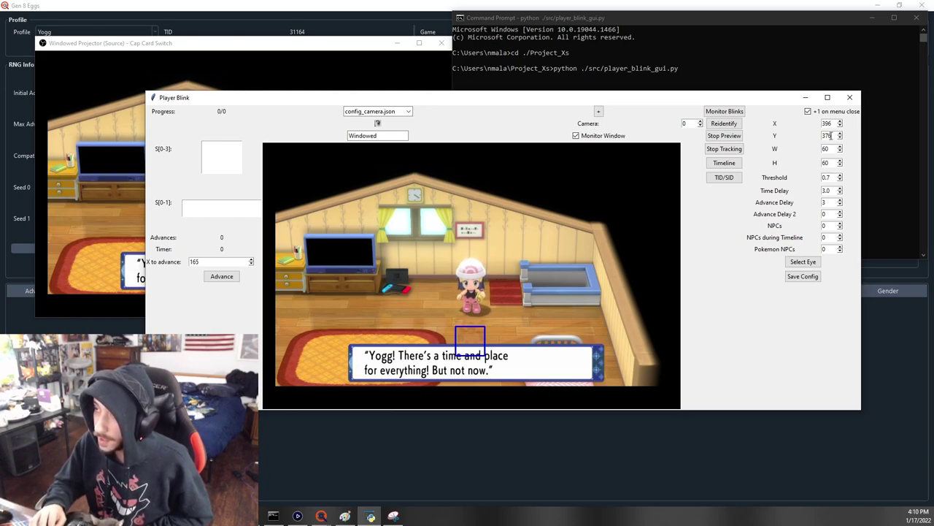
scroll(831, 135, "down", 20)
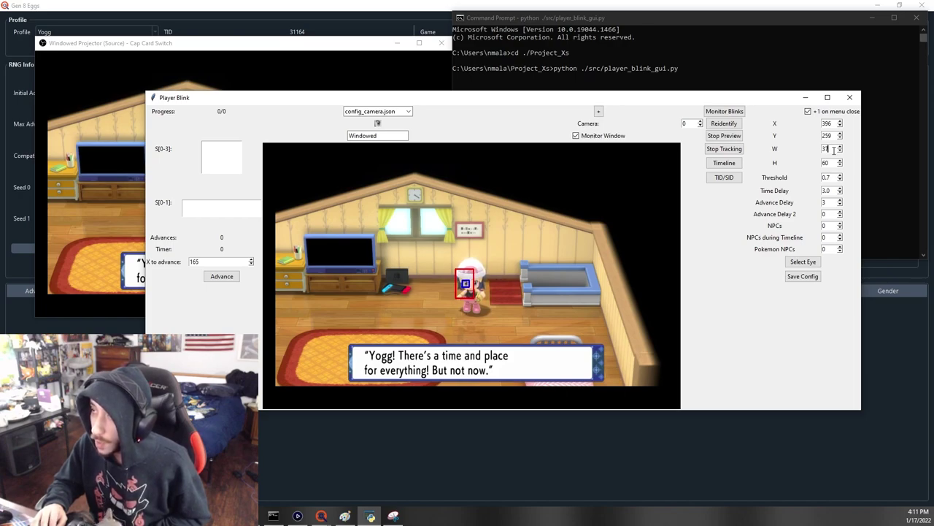
left_click(841, 165)
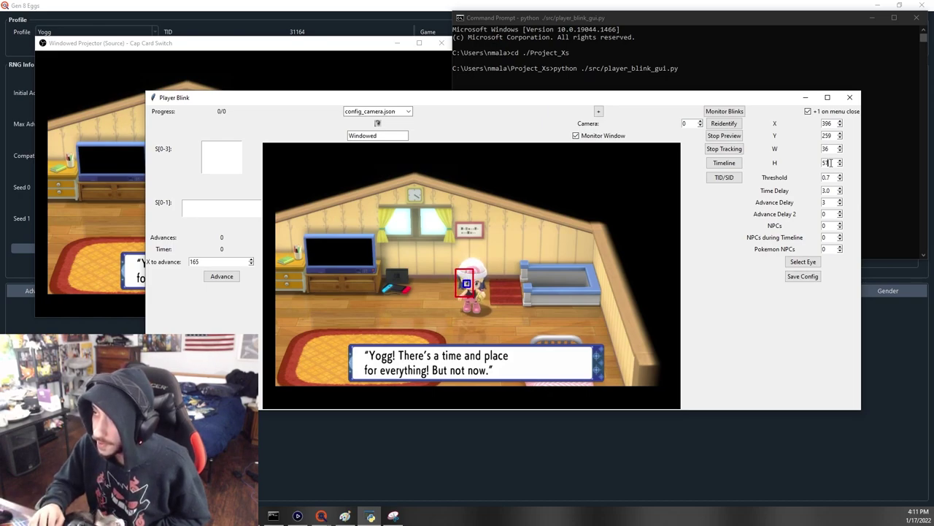
key("Down")
key("Down")
key("Down")
key("Down")
key("Down")
key("Down")
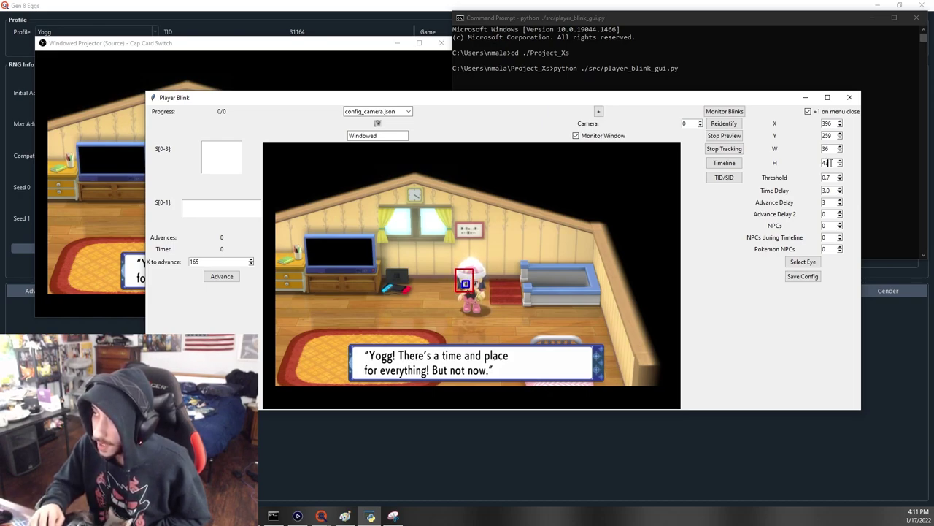
key("Down")
key("Down")
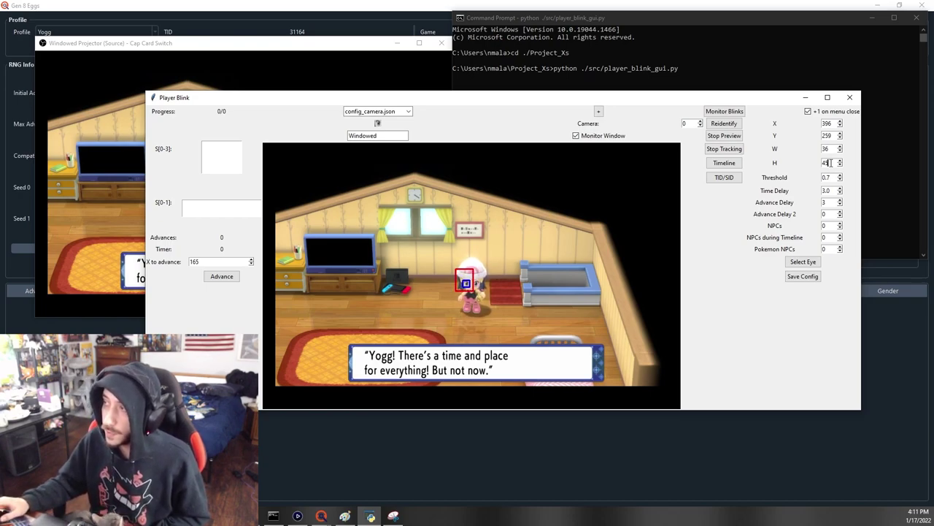
Stop the preview and start monitoring blinks, with the Command Prompt log brought to the front
left_click(724, 135)
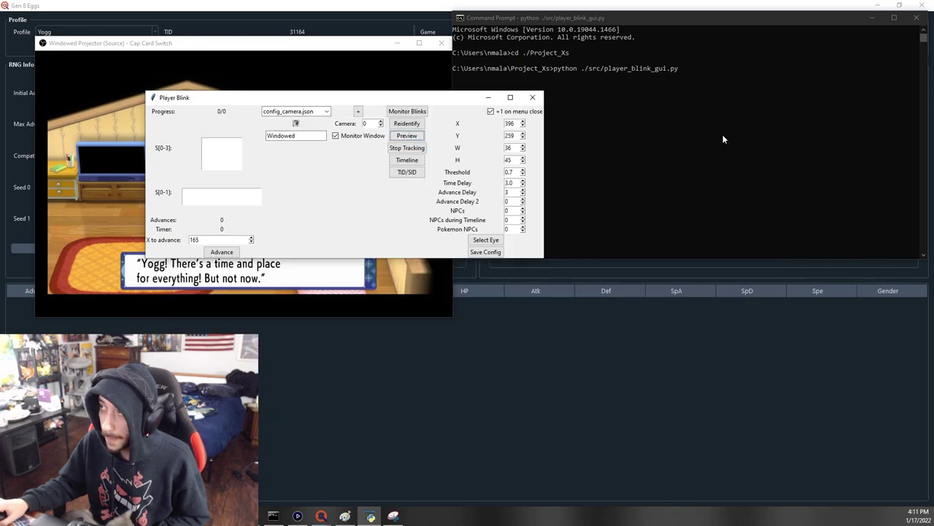
left_click(408, 112)
left_click(612, 27)
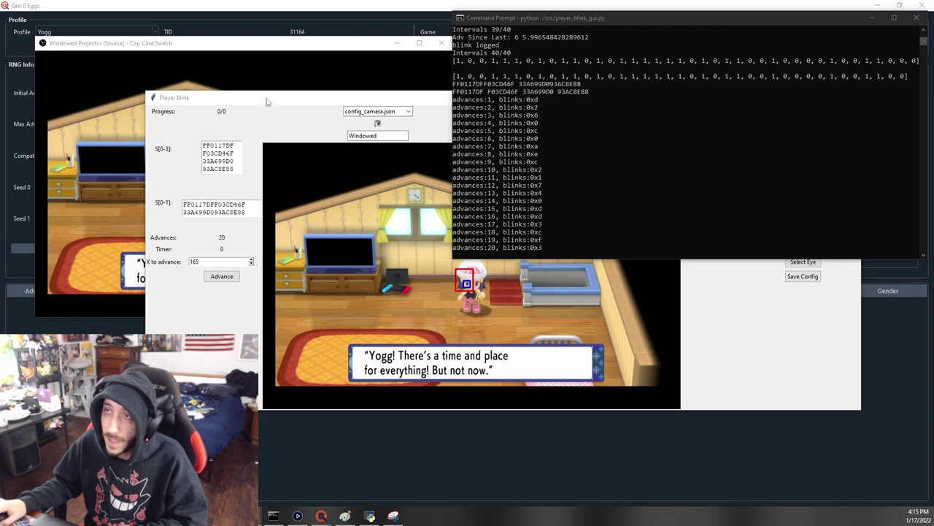
Copy the first S[0-1] value, FF0117DFF03CD46F, from Player Blink into Seed 0 in PokéFinder's Gen 8 Eggs window
left_click_drag(251, 205, 180, 205)
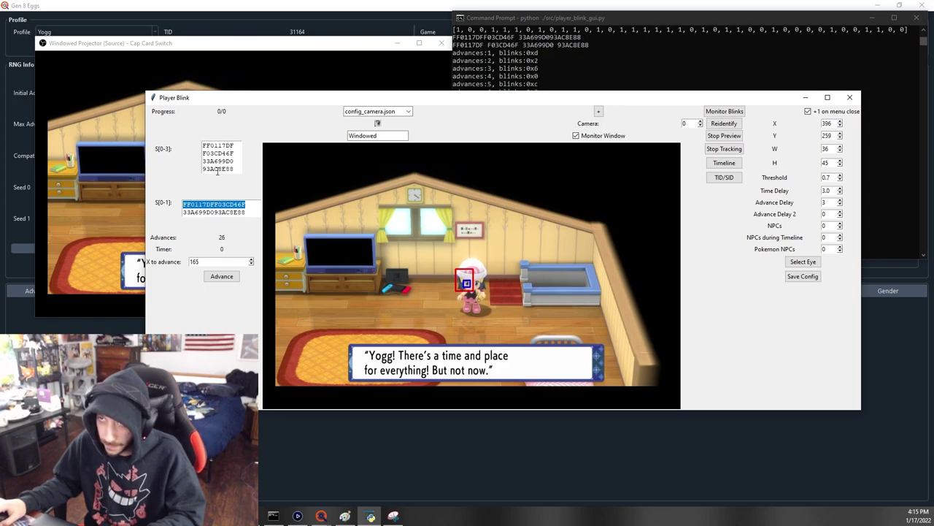
left_click(14, 182)
type("FF0117DFF03CD46F")
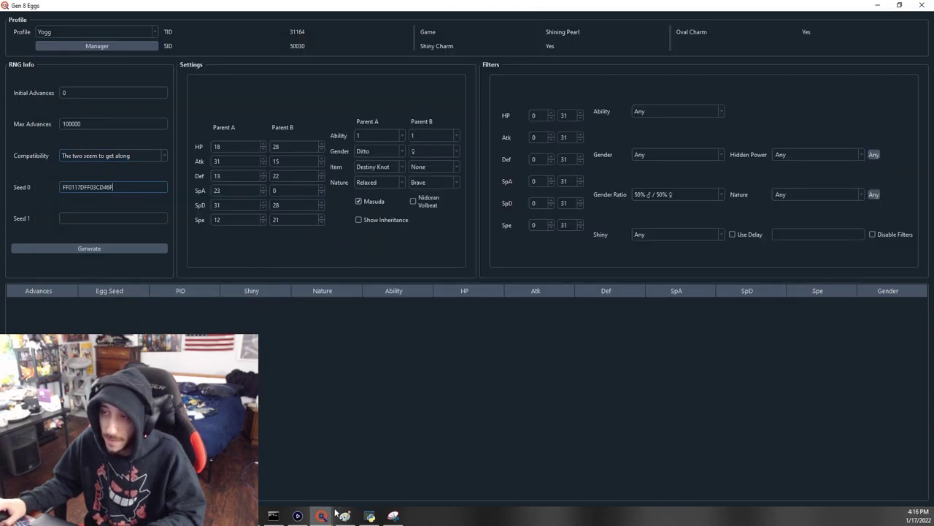
Copy the second S[0-1] value, 33A699D093AC8E88, from Player Blink into Seed 1 in PokéFinder
left_click(370, 516)
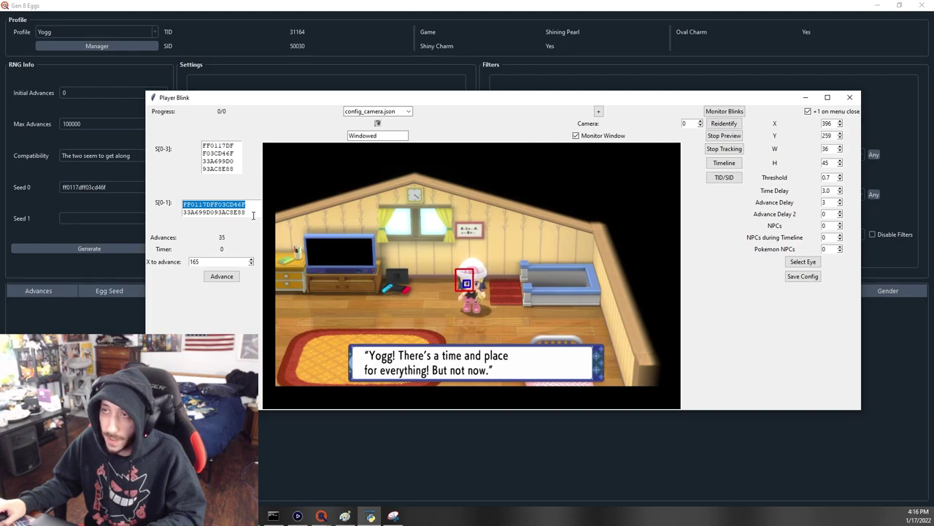
left_click_drag(257, 212, 183, 212)
key("ctrl+c")
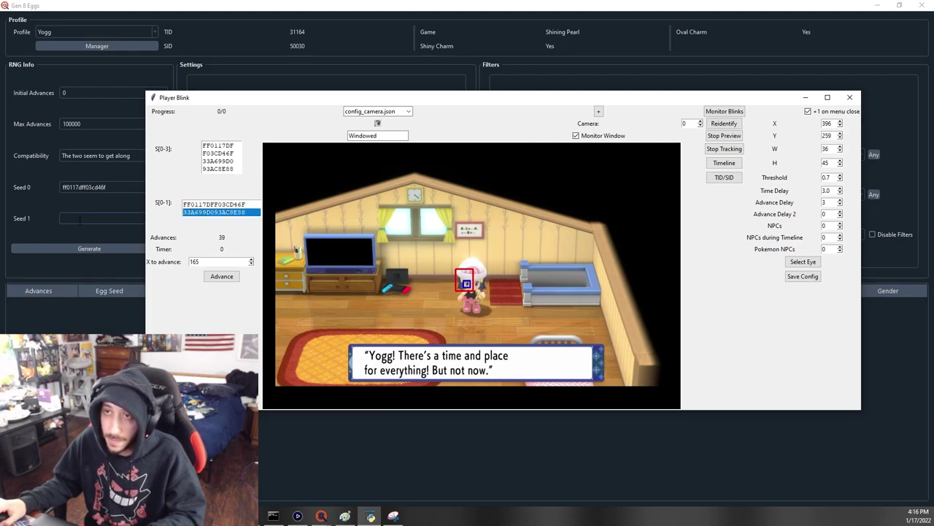
key("alt+Tab")
key("ctrl+v")
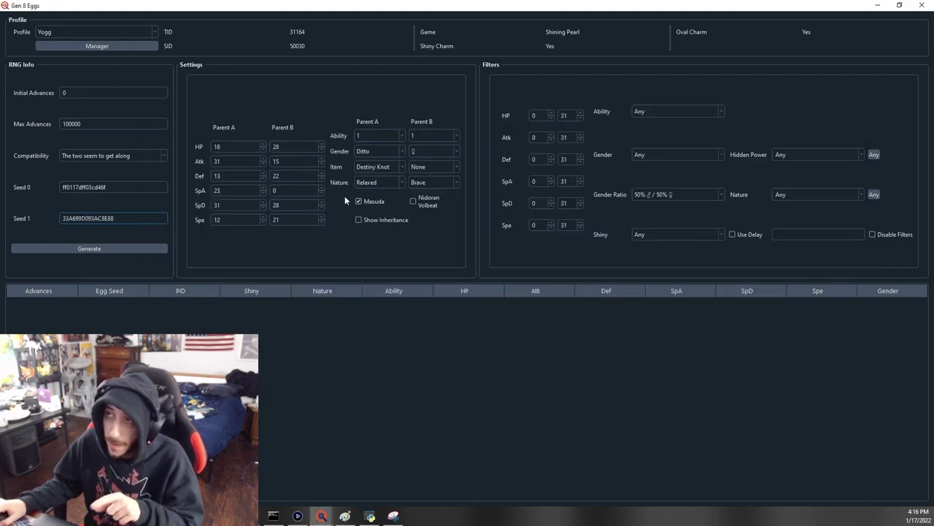
Set the Shiny filter to Star/Square and generate the egg results
left_click(649, 235)
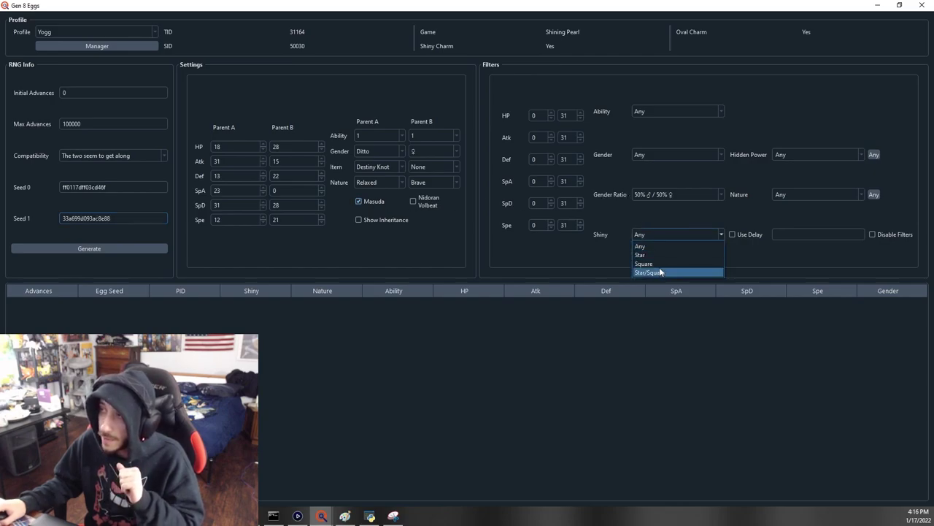
left_click(652, 273)
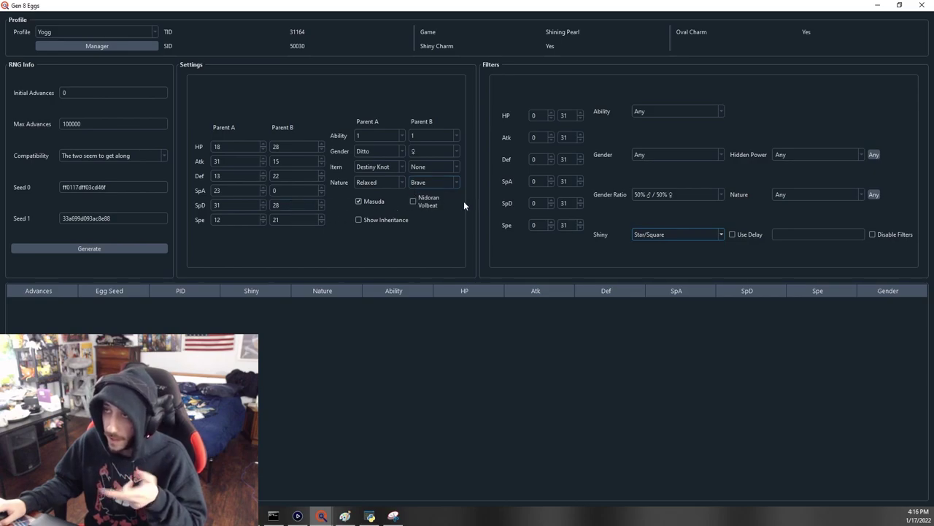
left_click(118, 249)
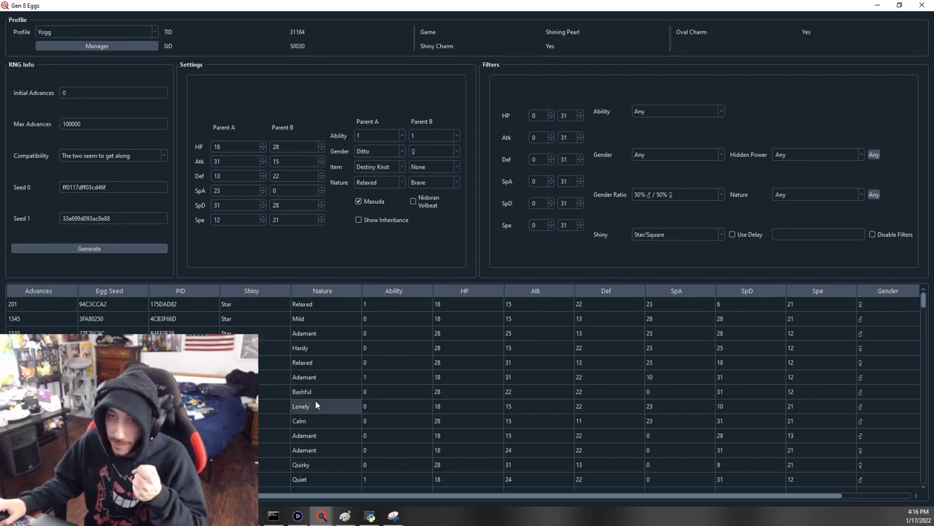
Switch to Player Blink, stop the preview and start reidentifying, with the Command Prompt advance log brought up
left_click(369, 516)
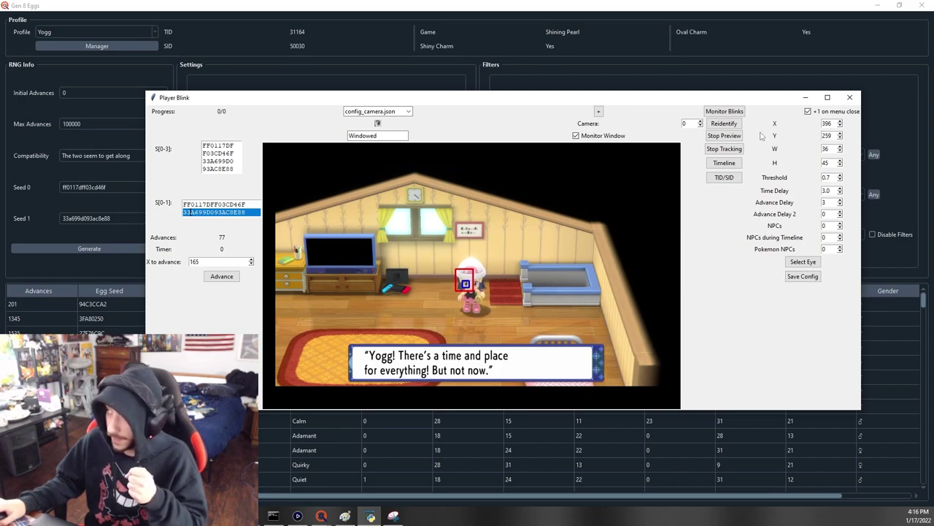
left_click(736, 138)
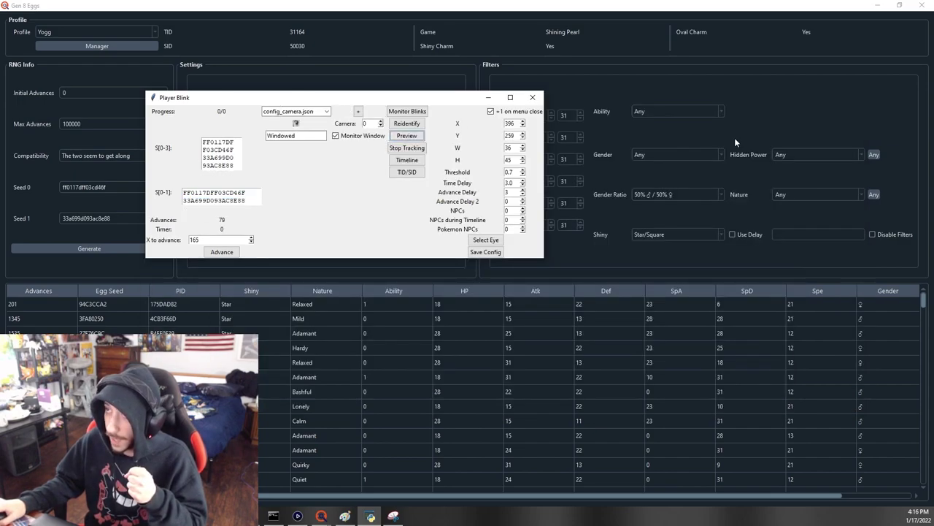
left_click(413, 124)
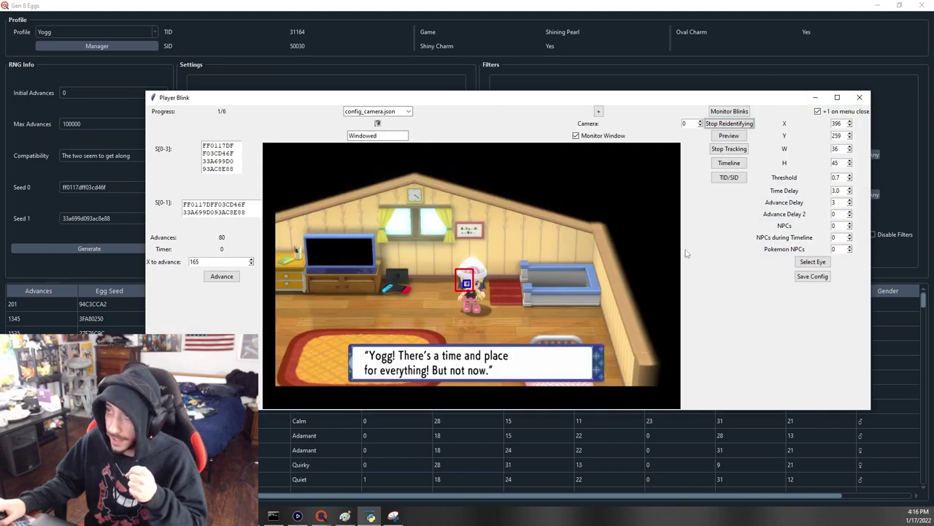
left_click(273, 515)
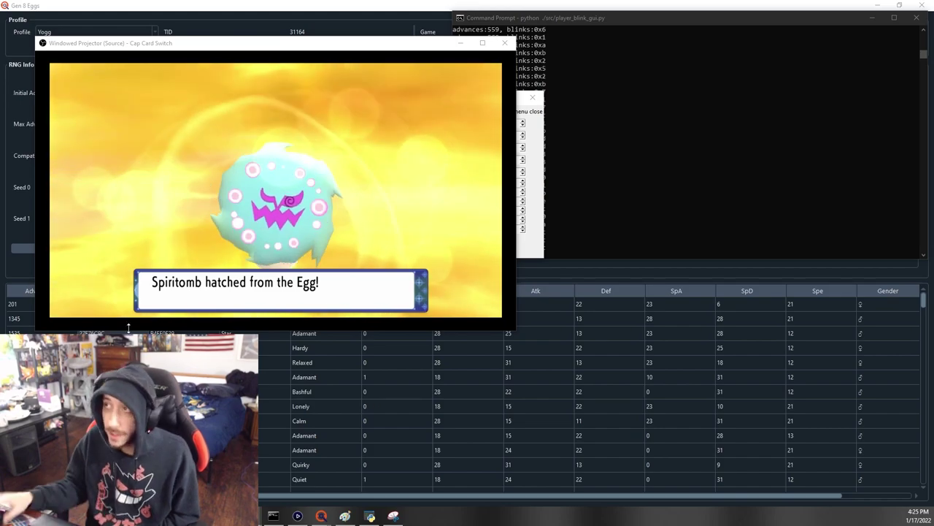
Switch to PokéFinder, select the result at 201 advances and set the Shiny filter to Any
left_click(349, 4)
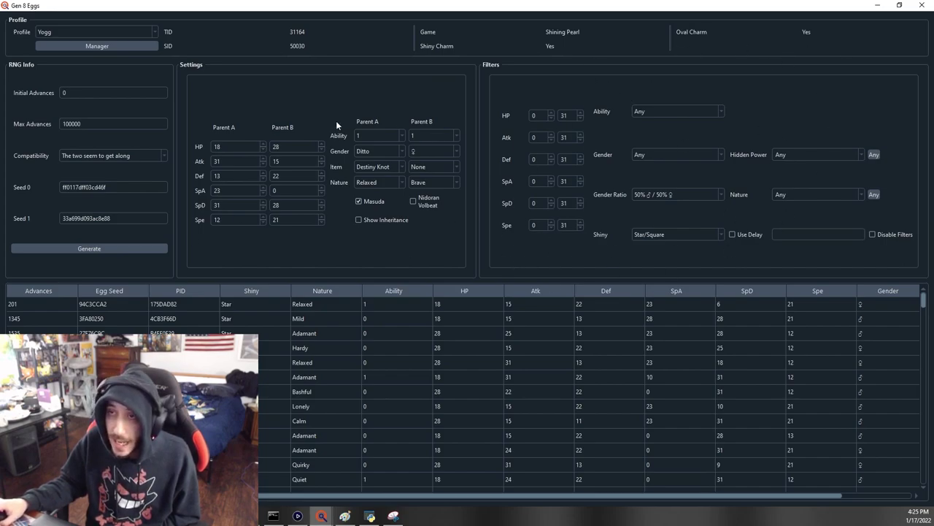
left_click(48, 321)
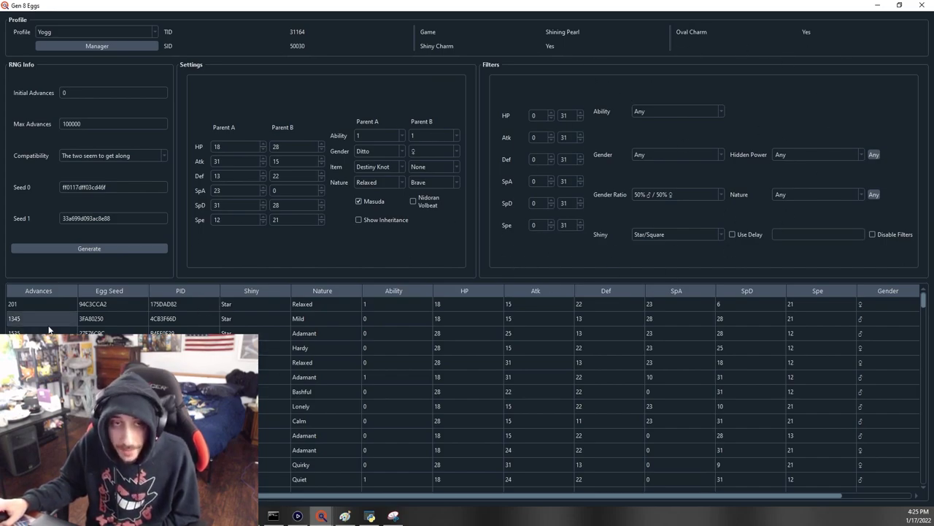
left_click(34, 308)
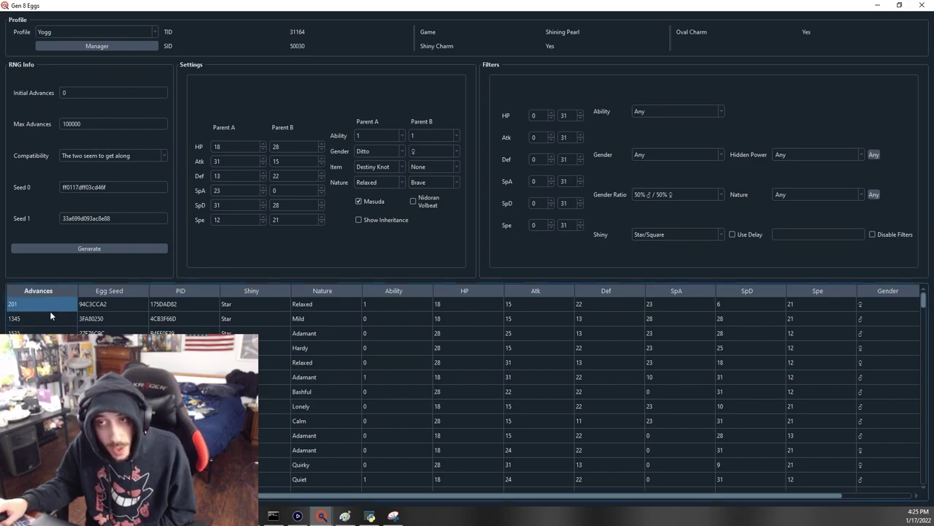
left_click(675, 234)
left_click(675, 247)
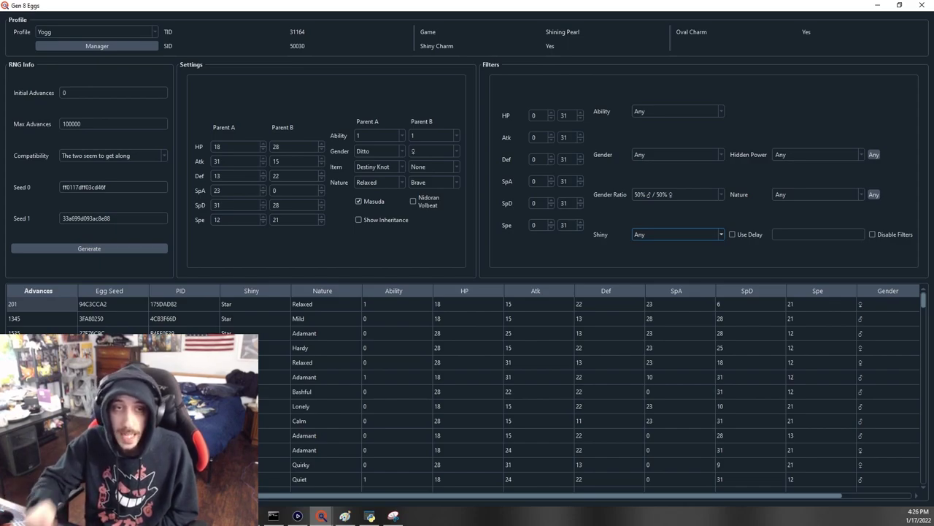
Move the game capture window below the first result and compare the hatched Spiritomb's nature with the 201-advance row
key("alt+Tab")
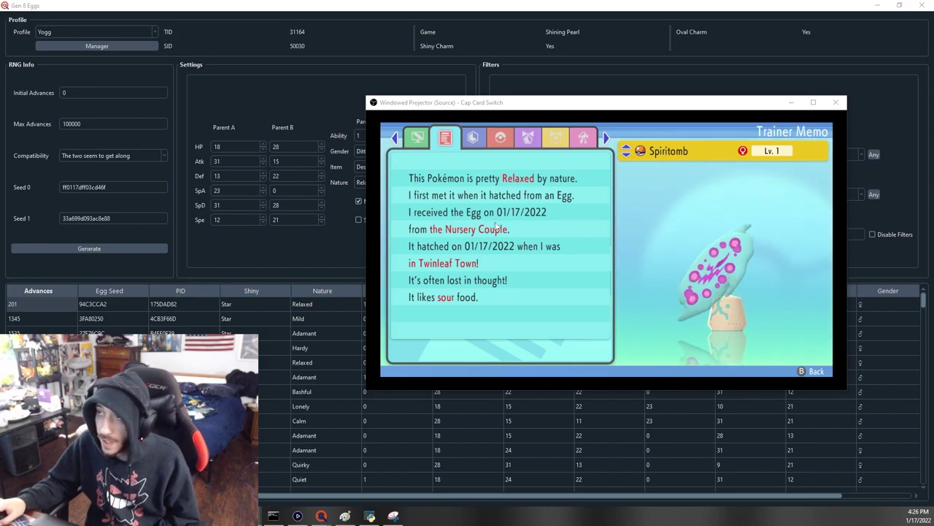
left_click_drag(500, 107, 339, 328)
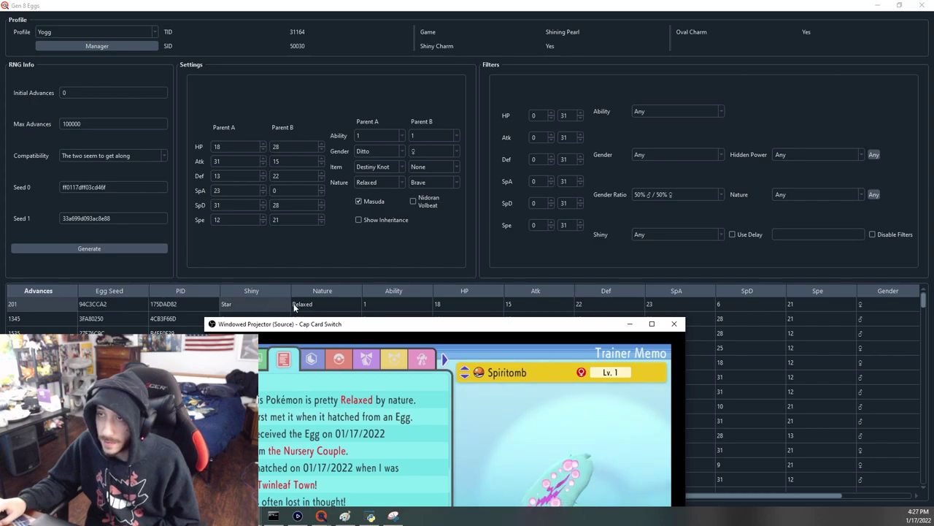
left_click(322, 304)
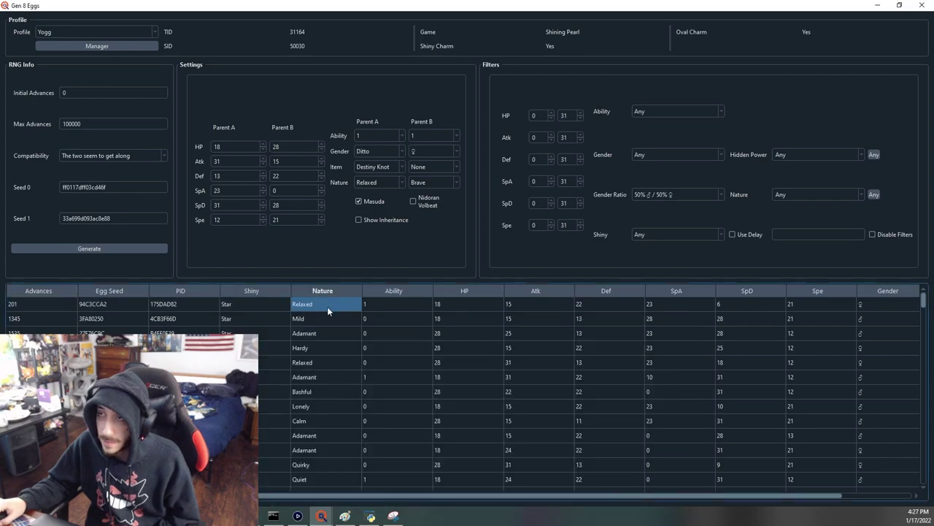
Look over the file list of the Project_Xs repository on GitHub
left_click(370, 516)
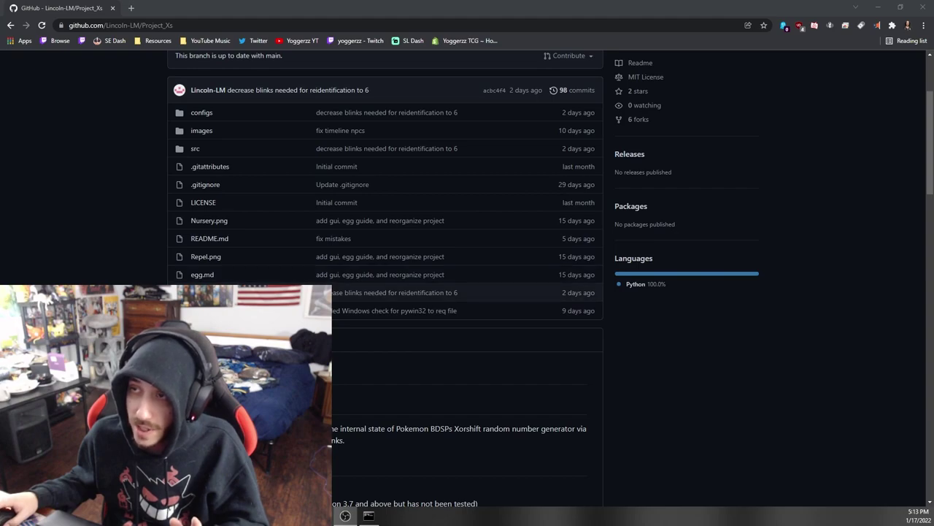
scroll(306, 292, "up", 3)
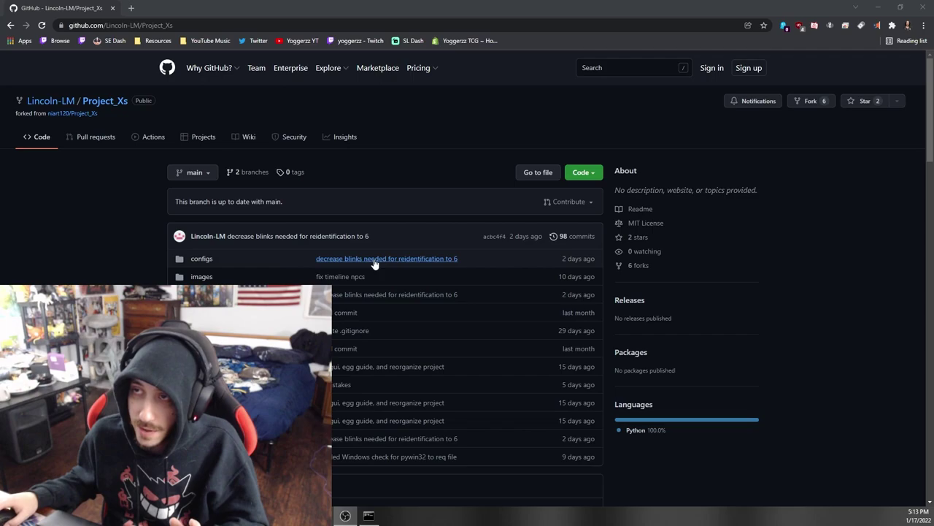
scroll(386, 368, "down", 3)
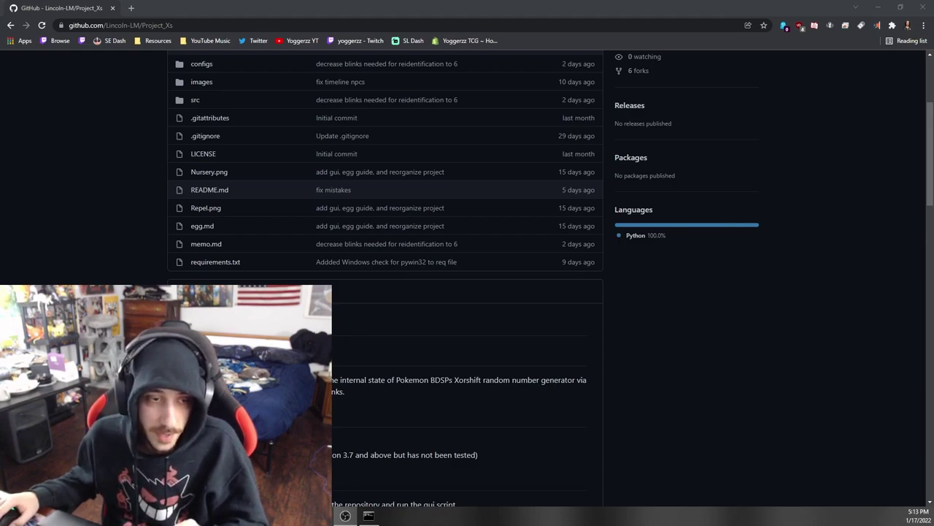
Open the egg guide in a maximized Notepad window, read through its preface and steps, and minimize it
key("super+e")
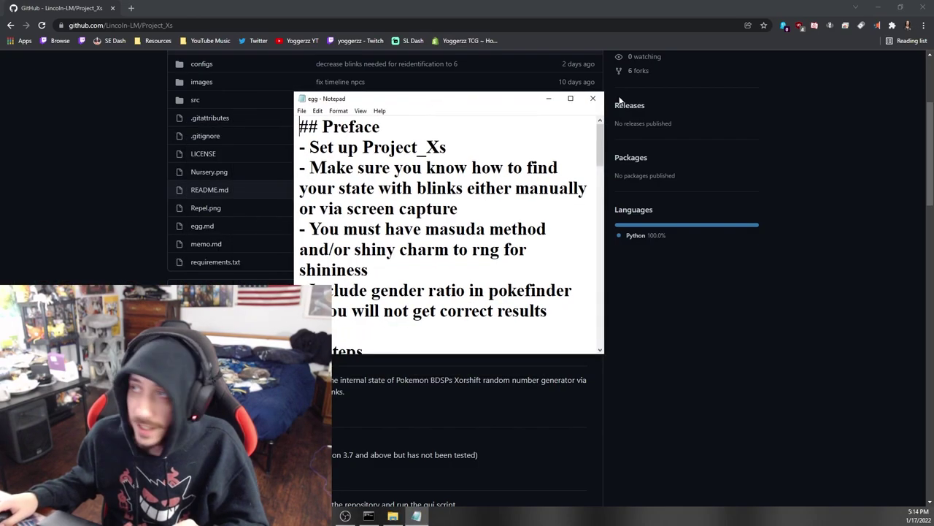
left_click(570, 99)
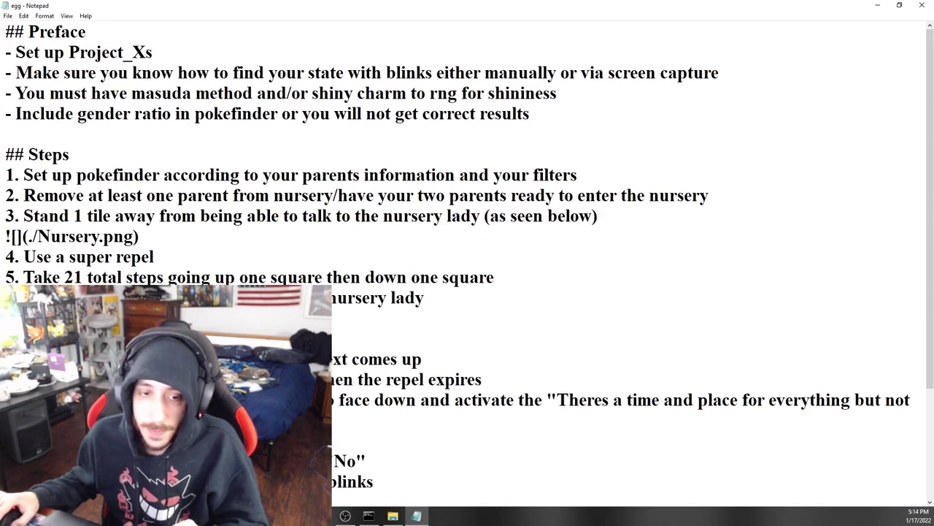
key("alt+Tab")
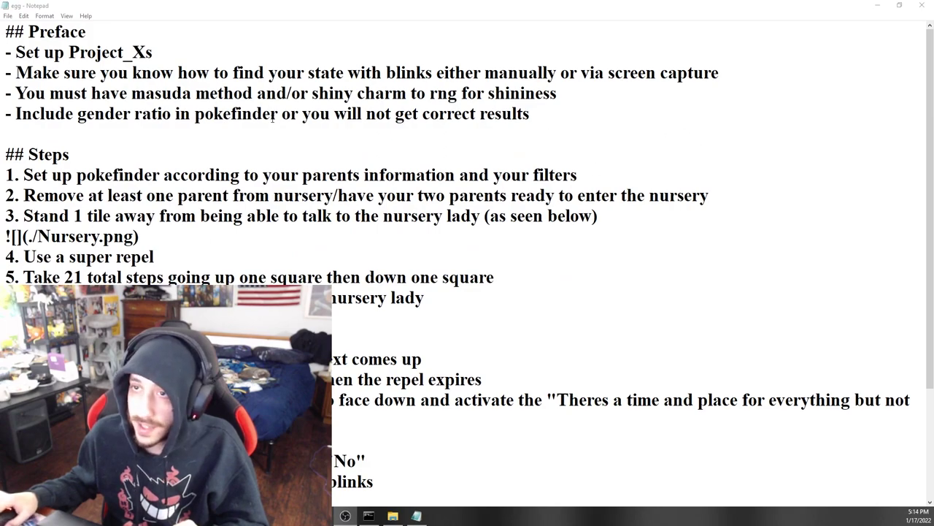
scroll(284, 133, "down", 2)
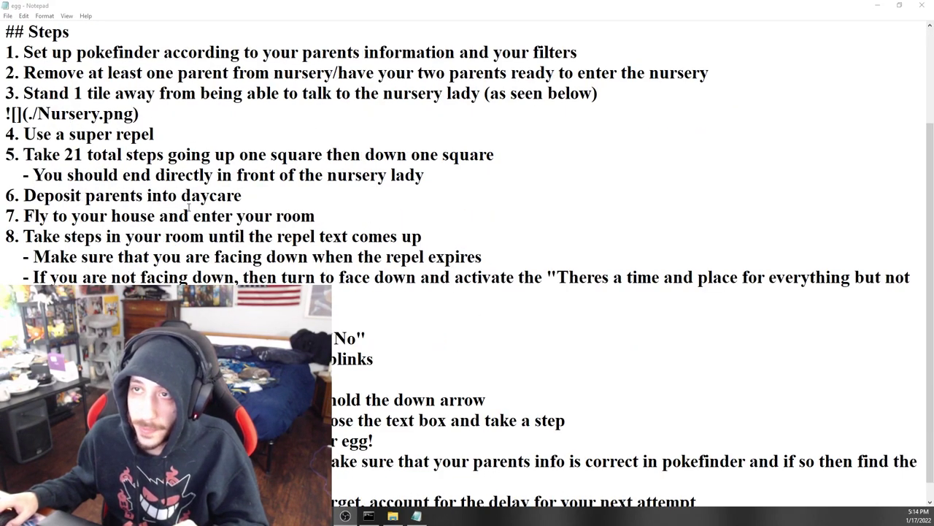
scroll(189, 235, "down", 1)
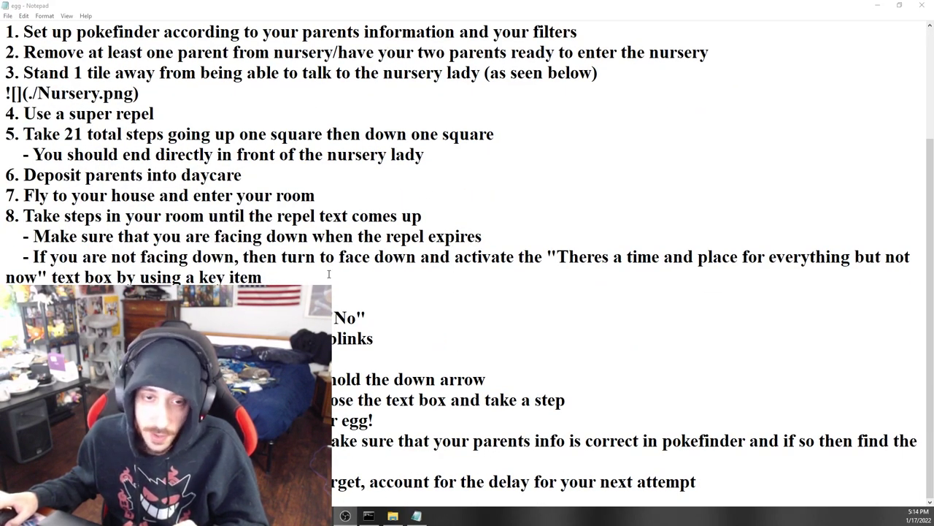
left_click(880, 7)
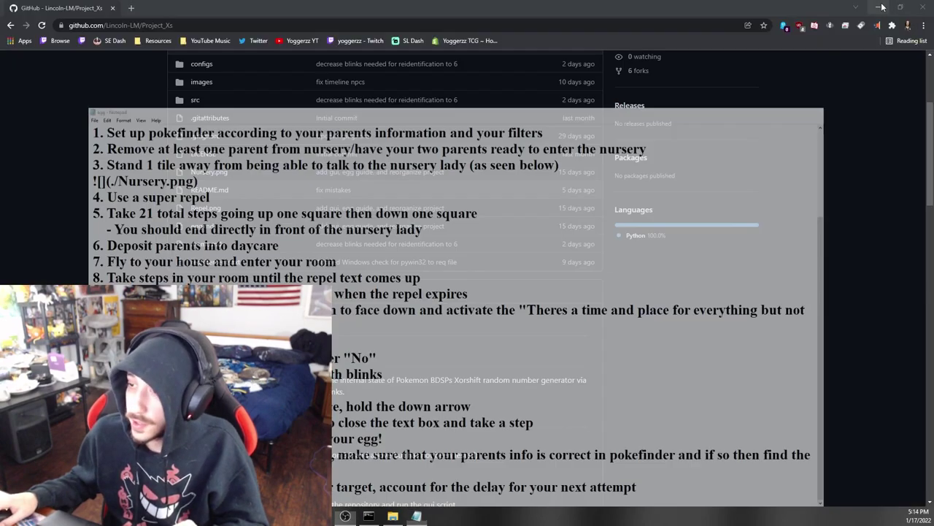